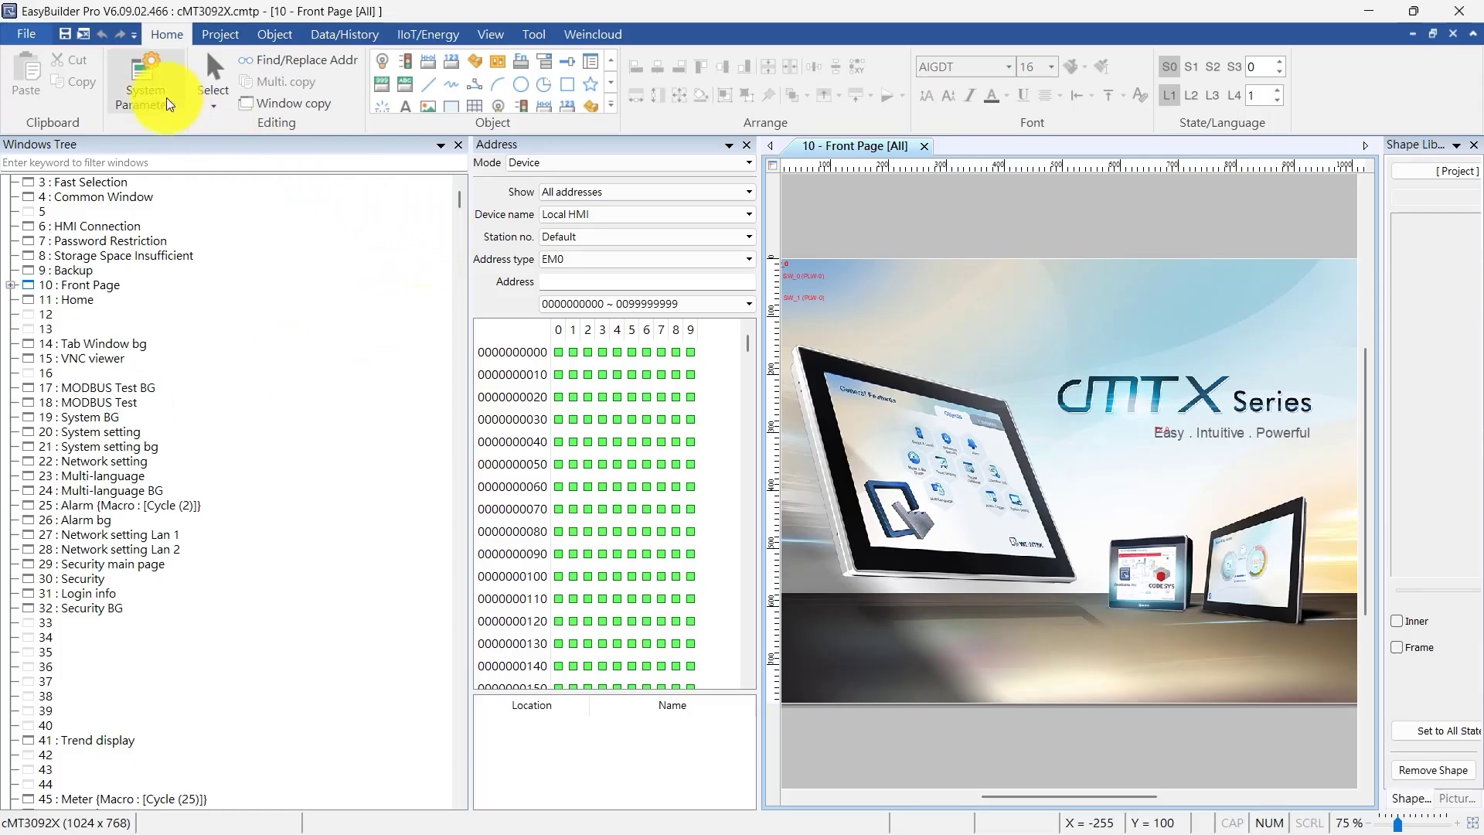
Toggle Enable secure communication in the Local HMI's device settings and accept the system parameters.
click(163, 87)
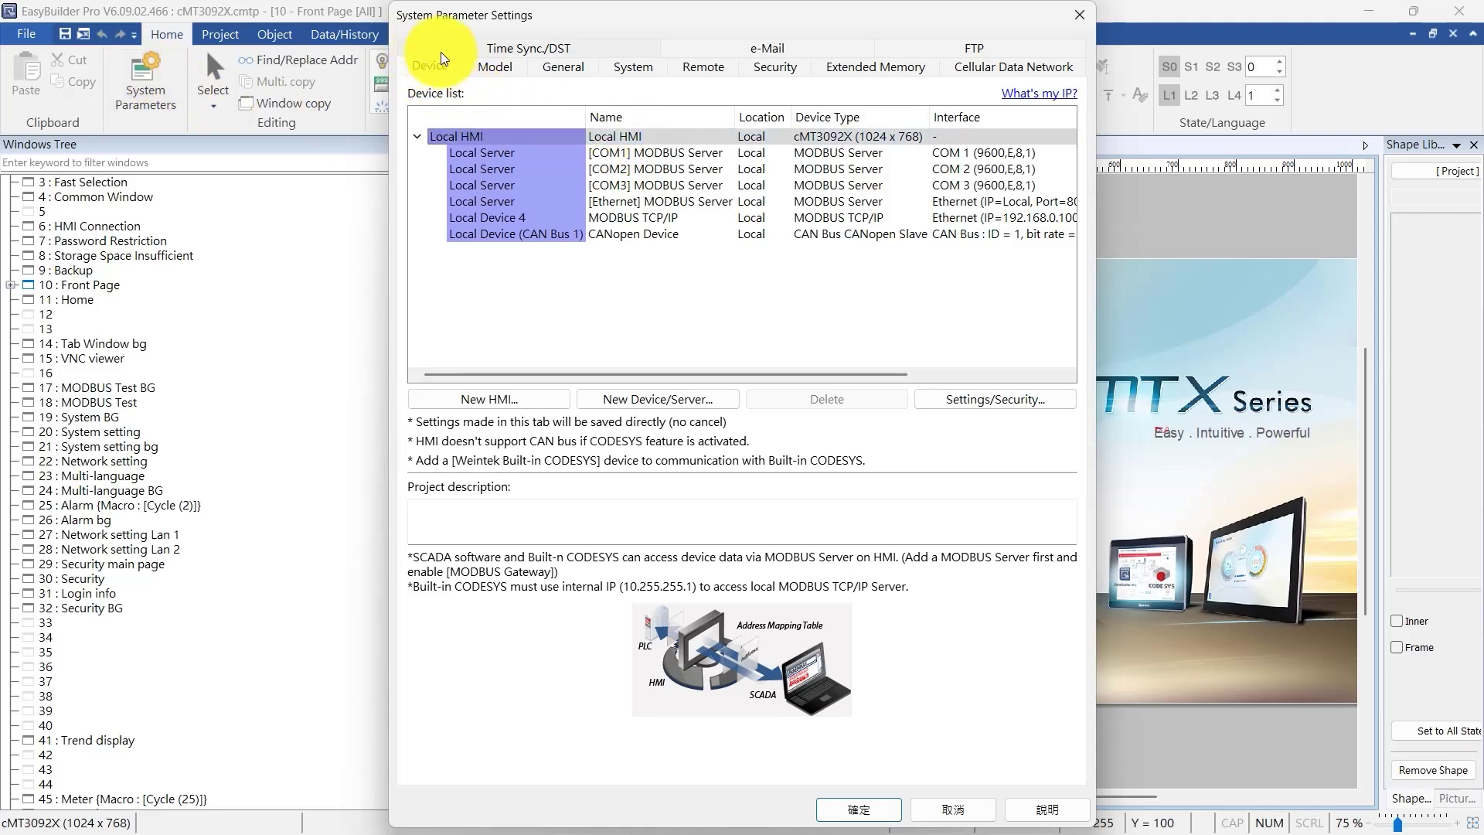
click(642, 134)
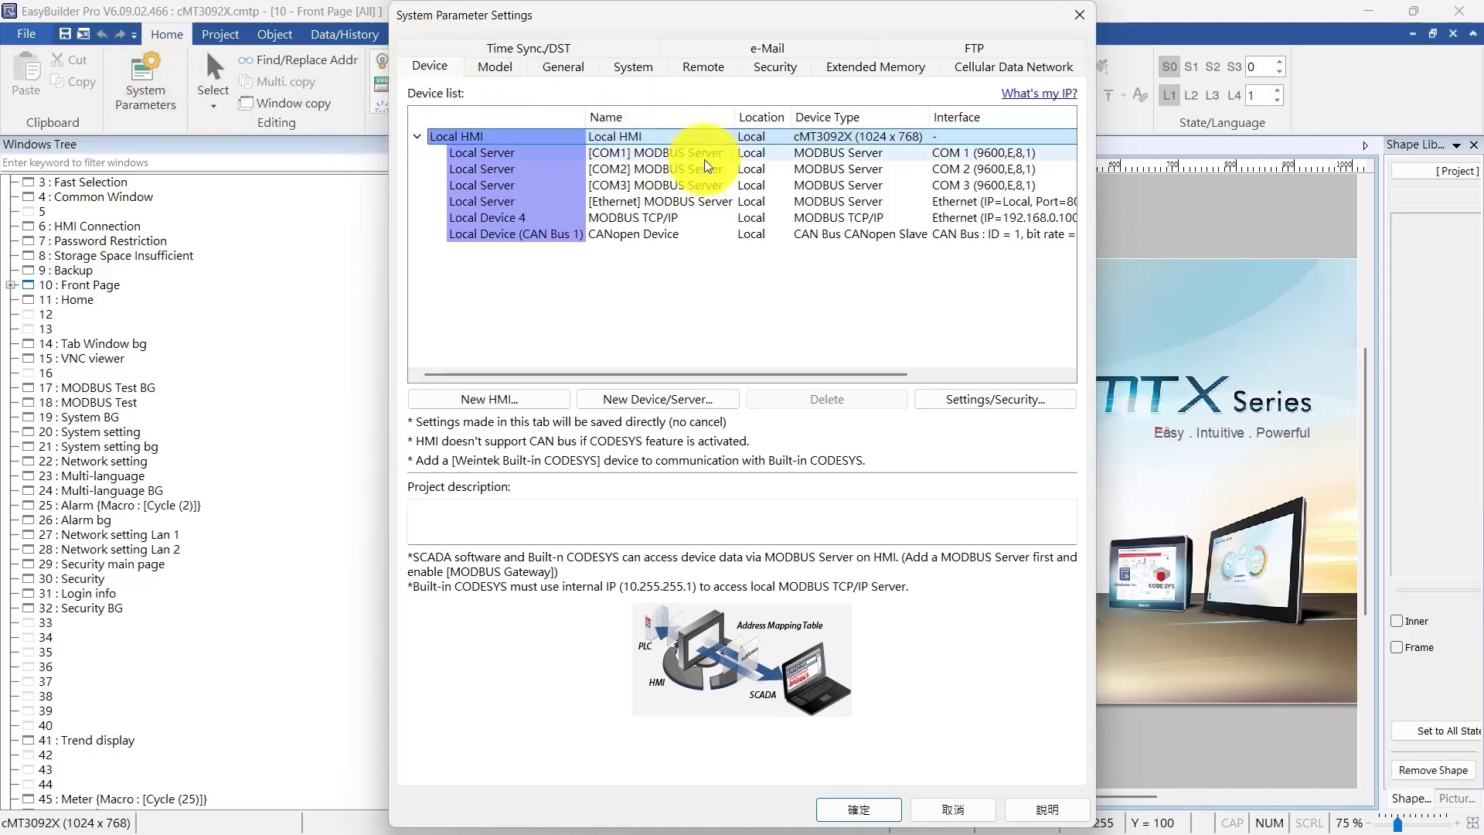
click(986, 420)
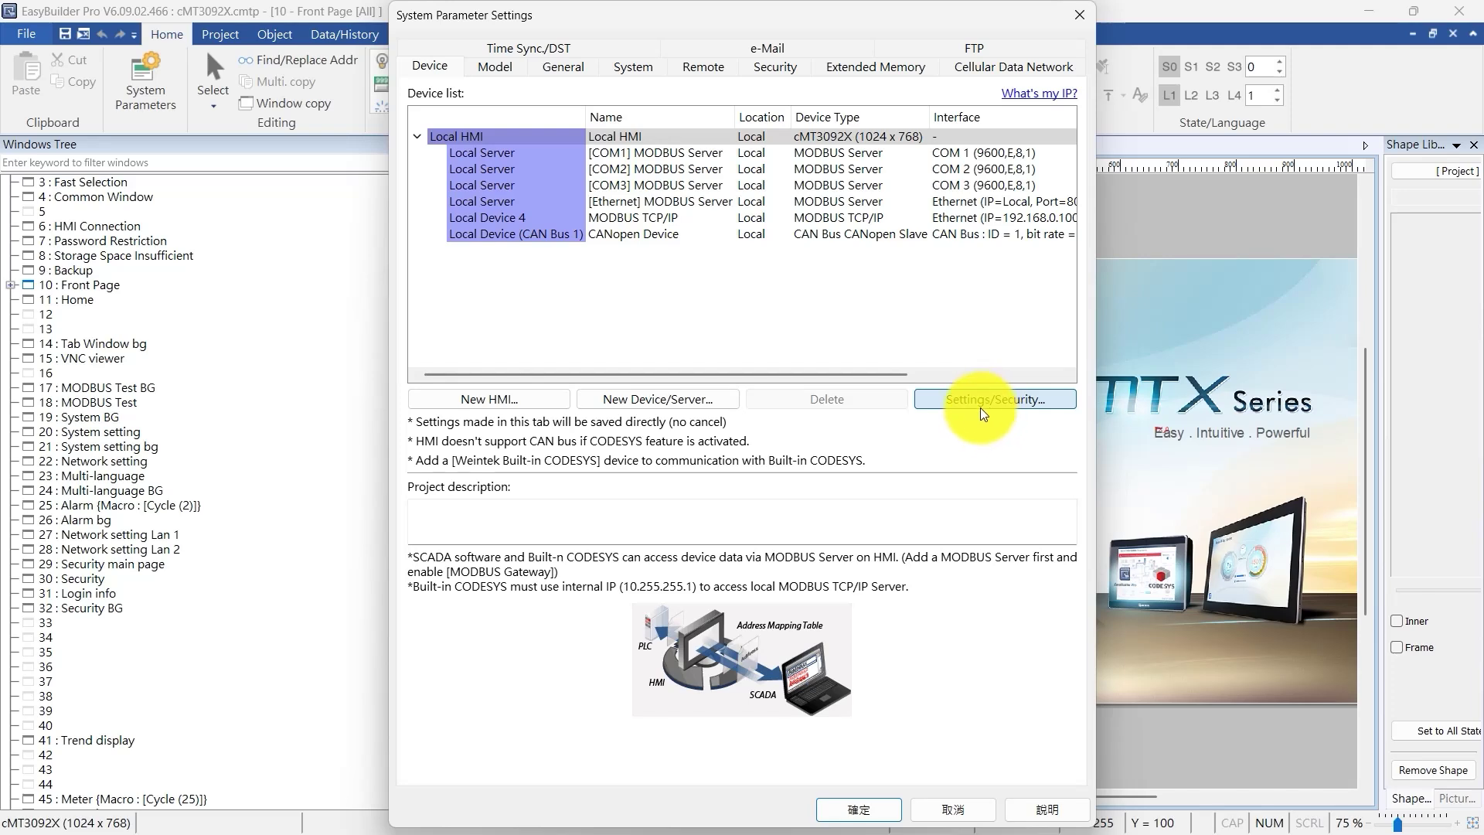
click(985, 413)
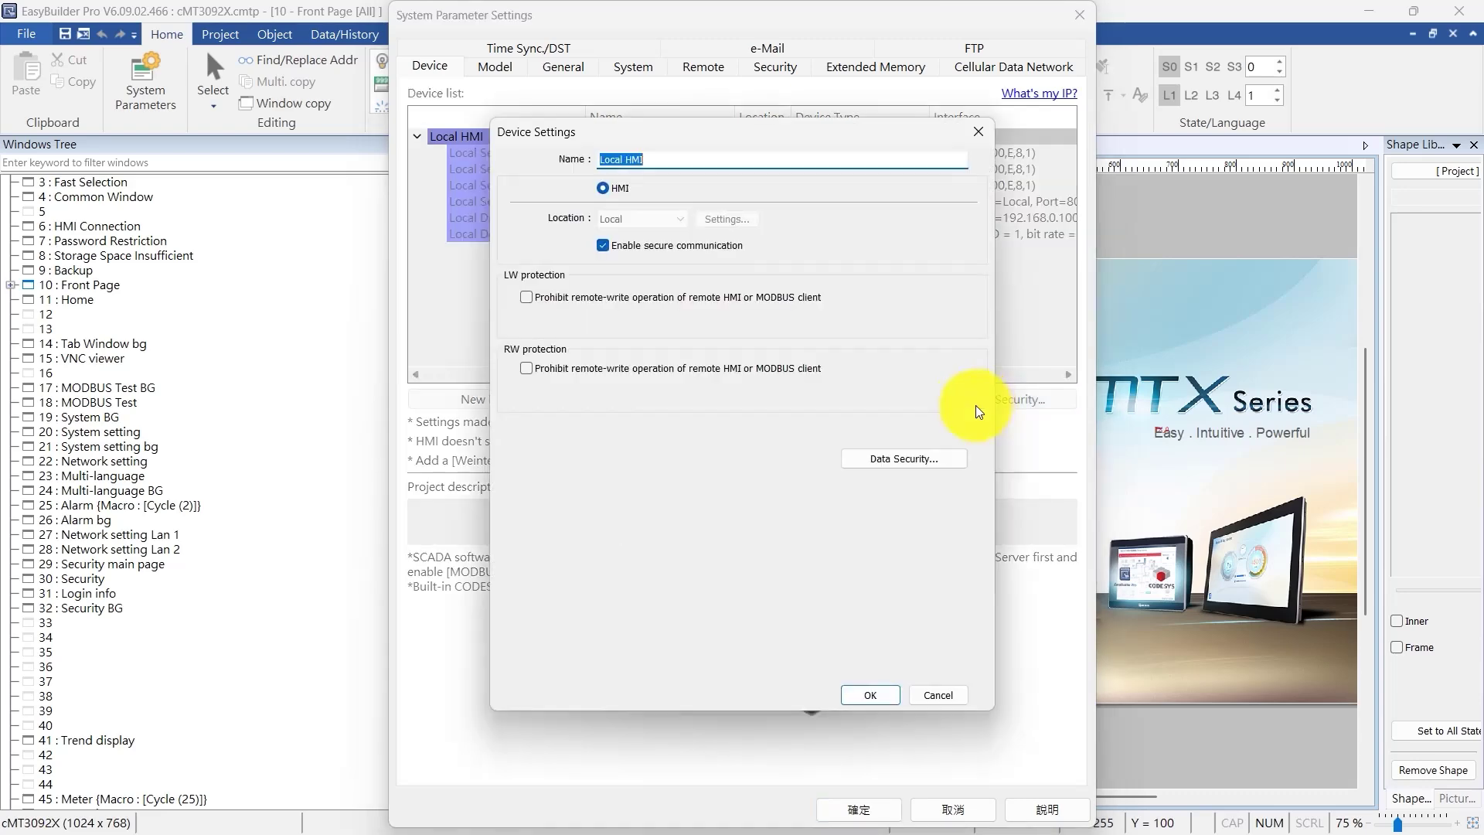
click(600, 246)
click(857, 696)
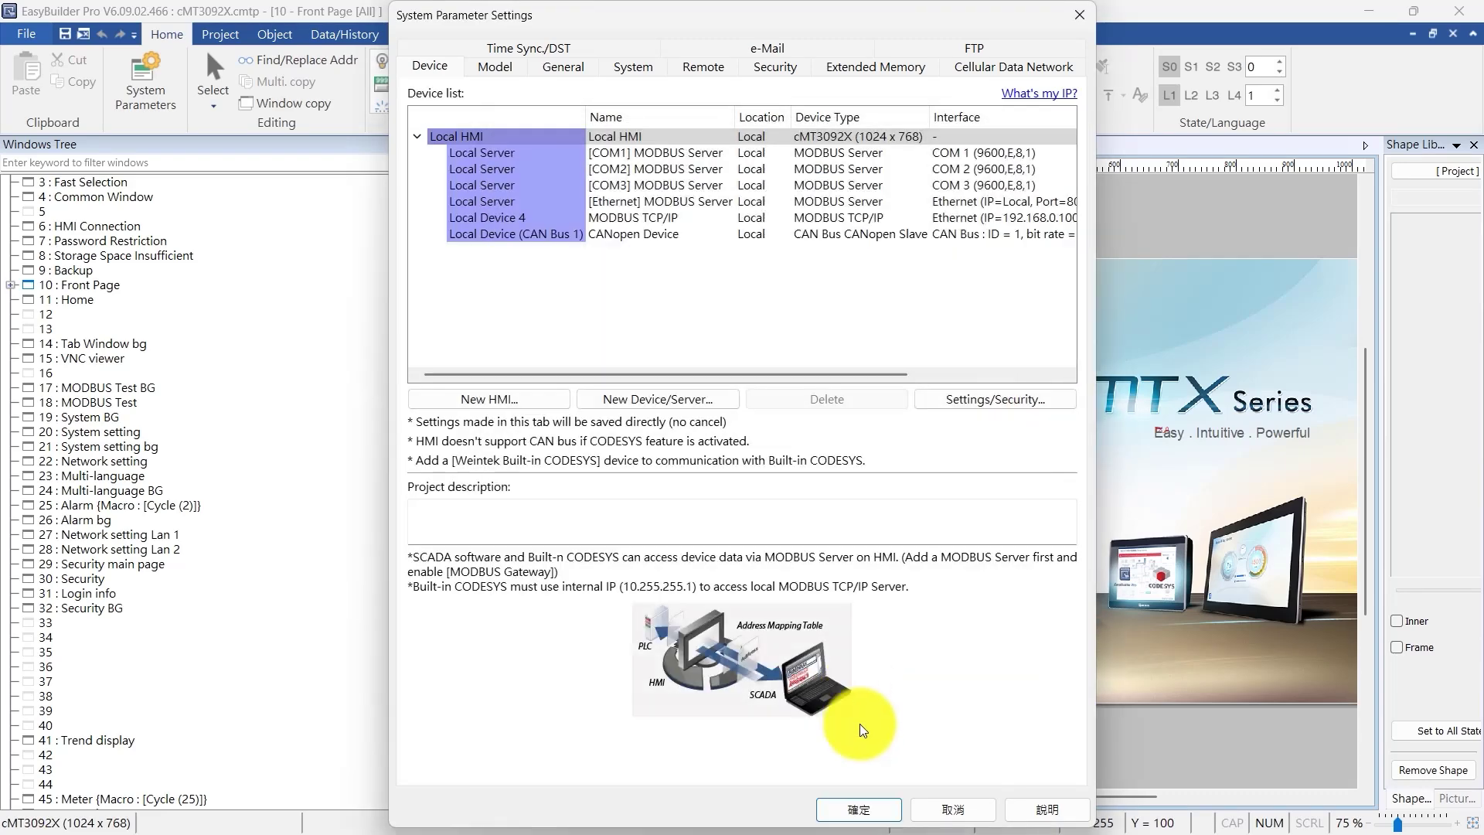
click(853, 810)
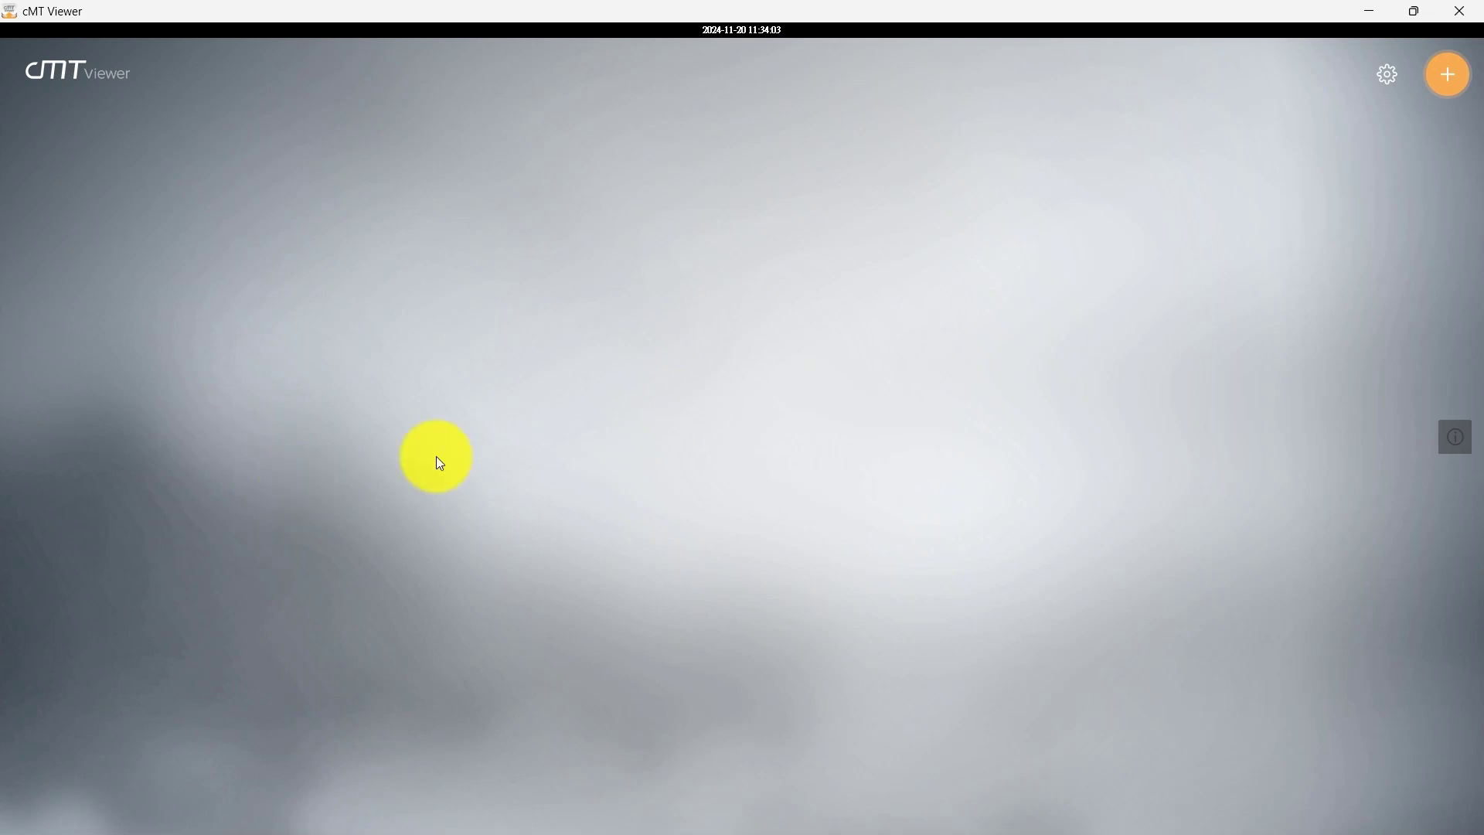
Switch to cMT Viewer, search the available HMIs for 2.100, and connect to cMT3092X-FAE by entering the user password.
click(1443, 84)
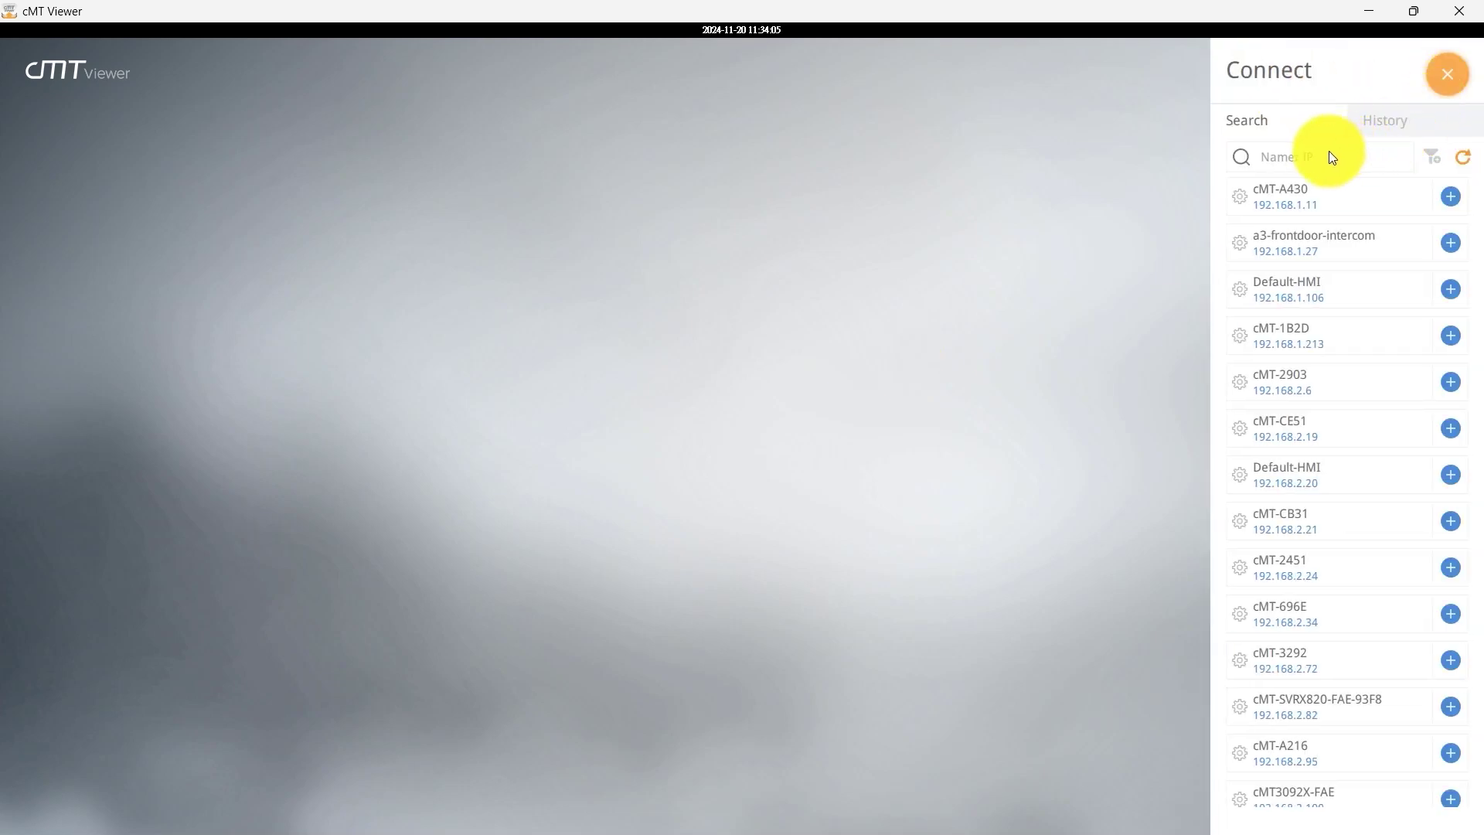
click(1322, 155)
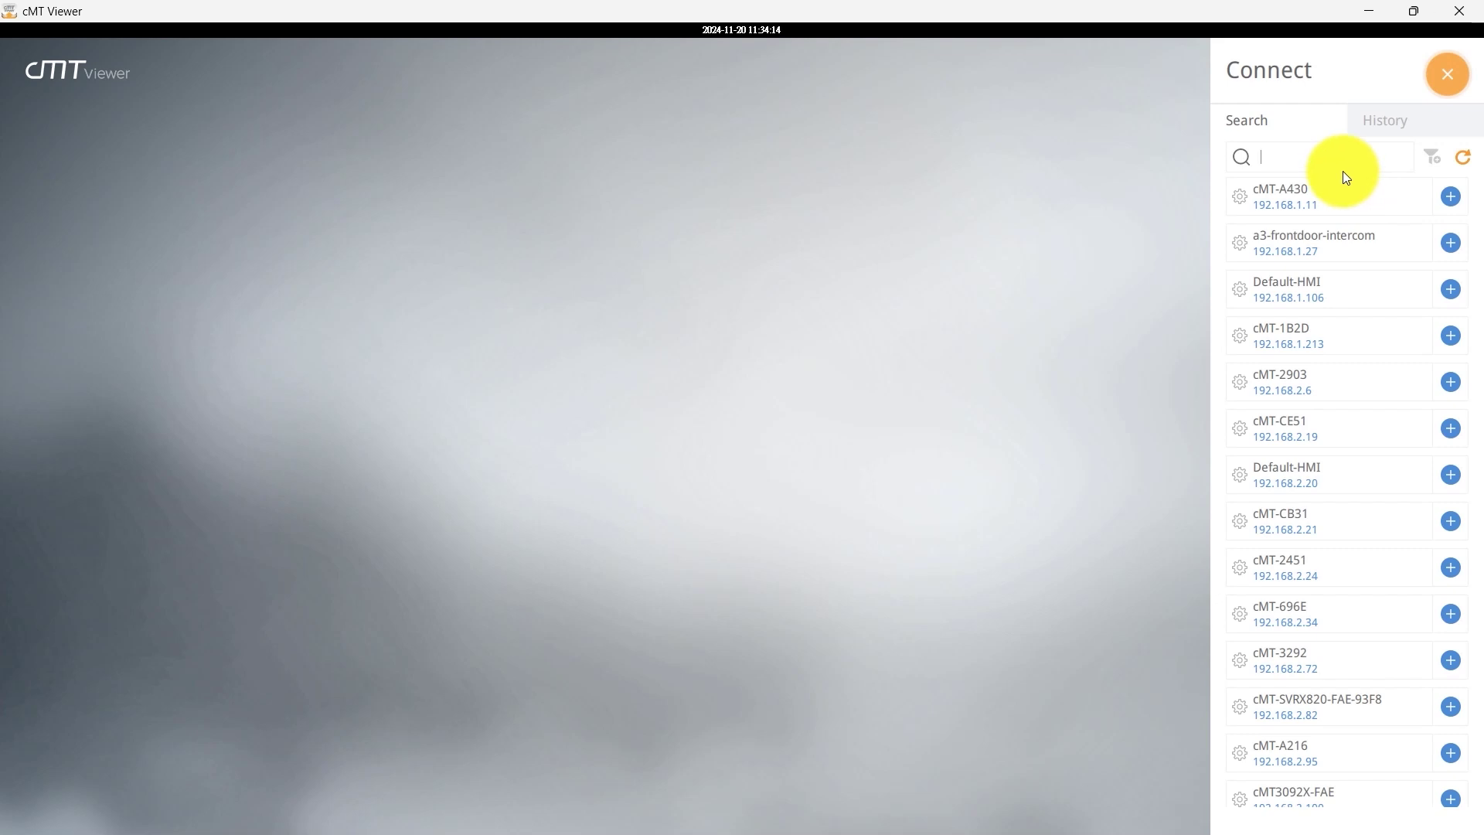
text(2.100)
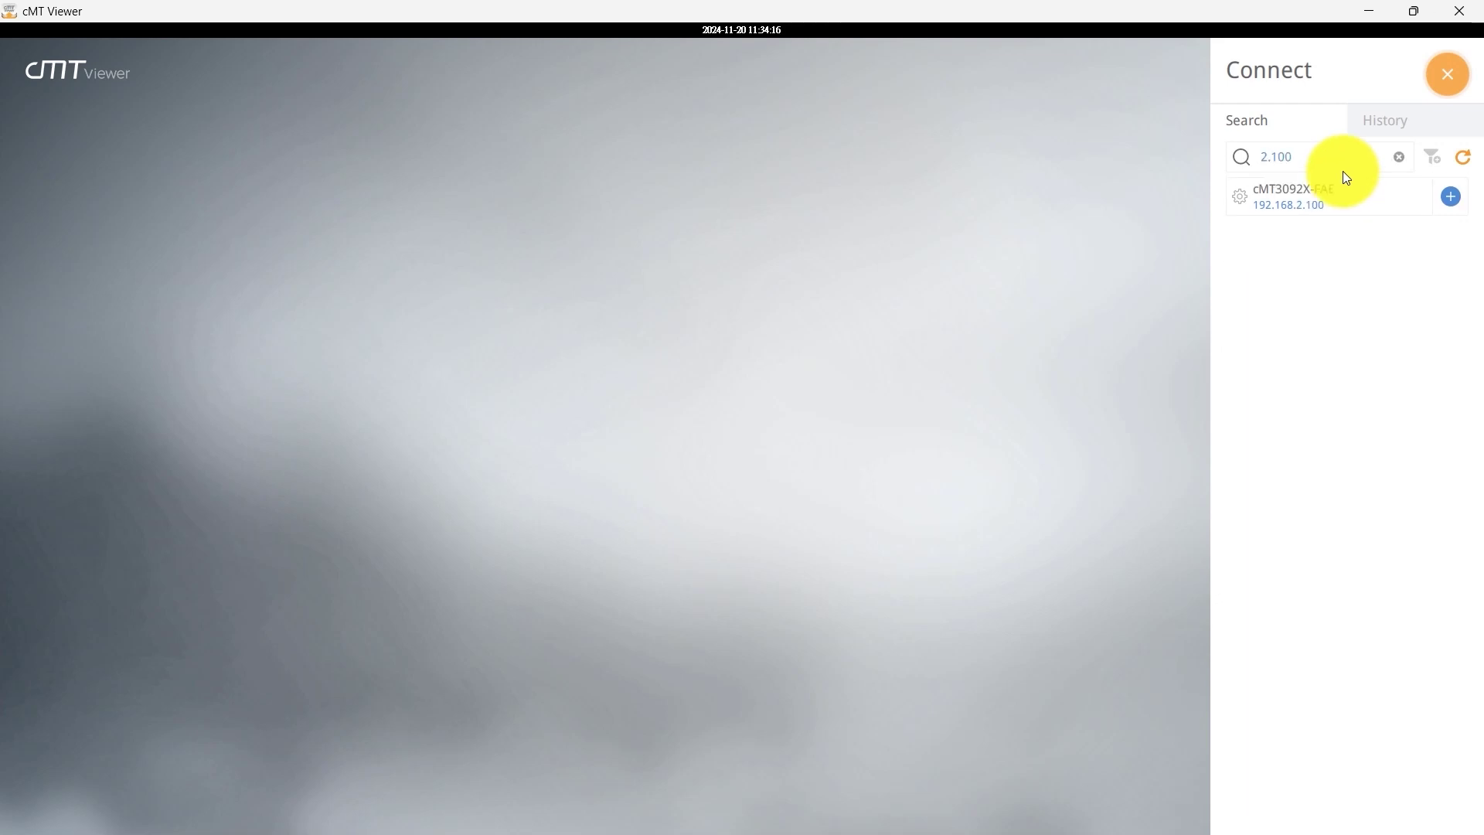
click(1452, 197)
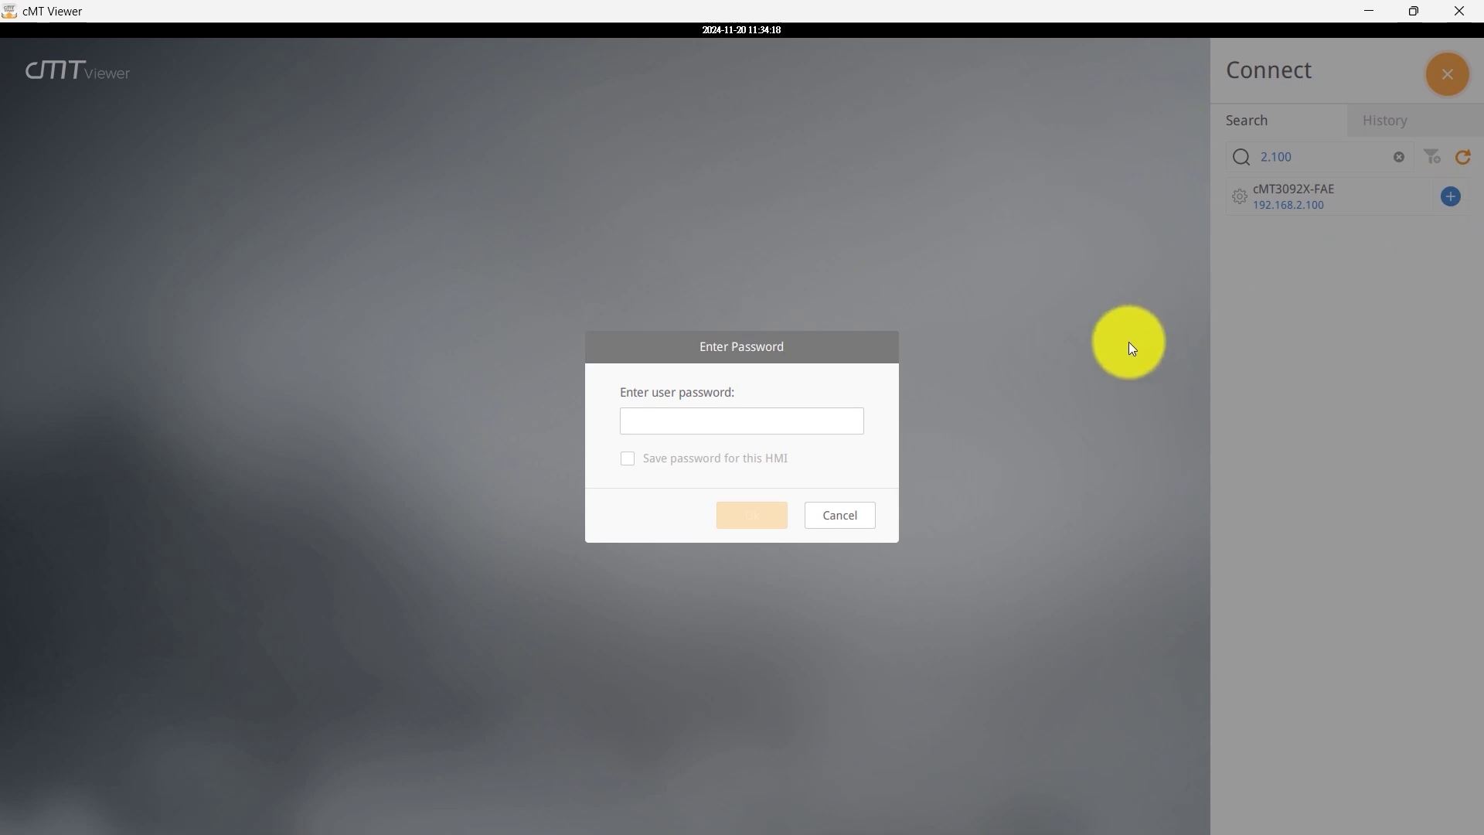
text(111111)
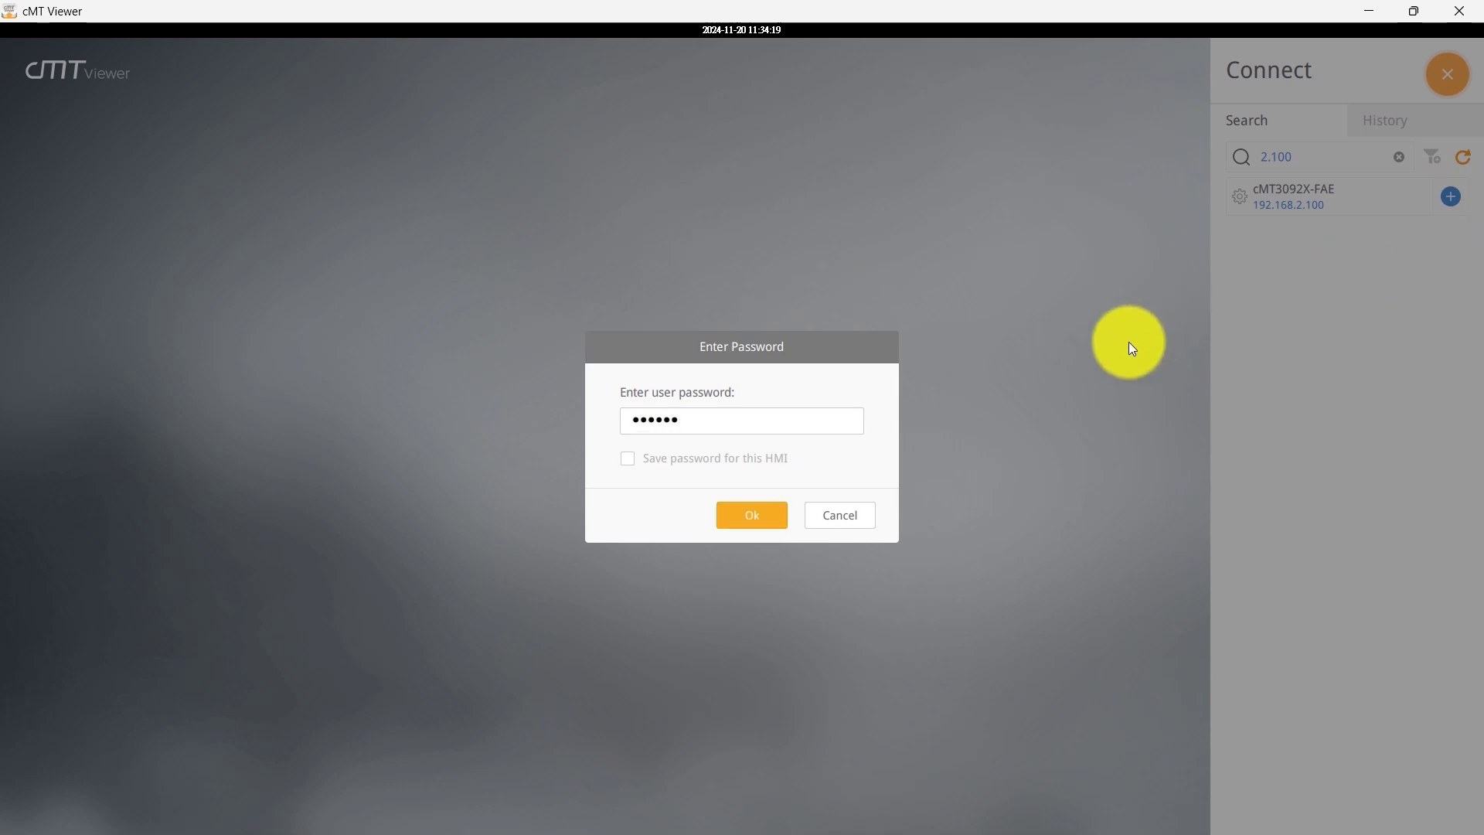
key(Return)
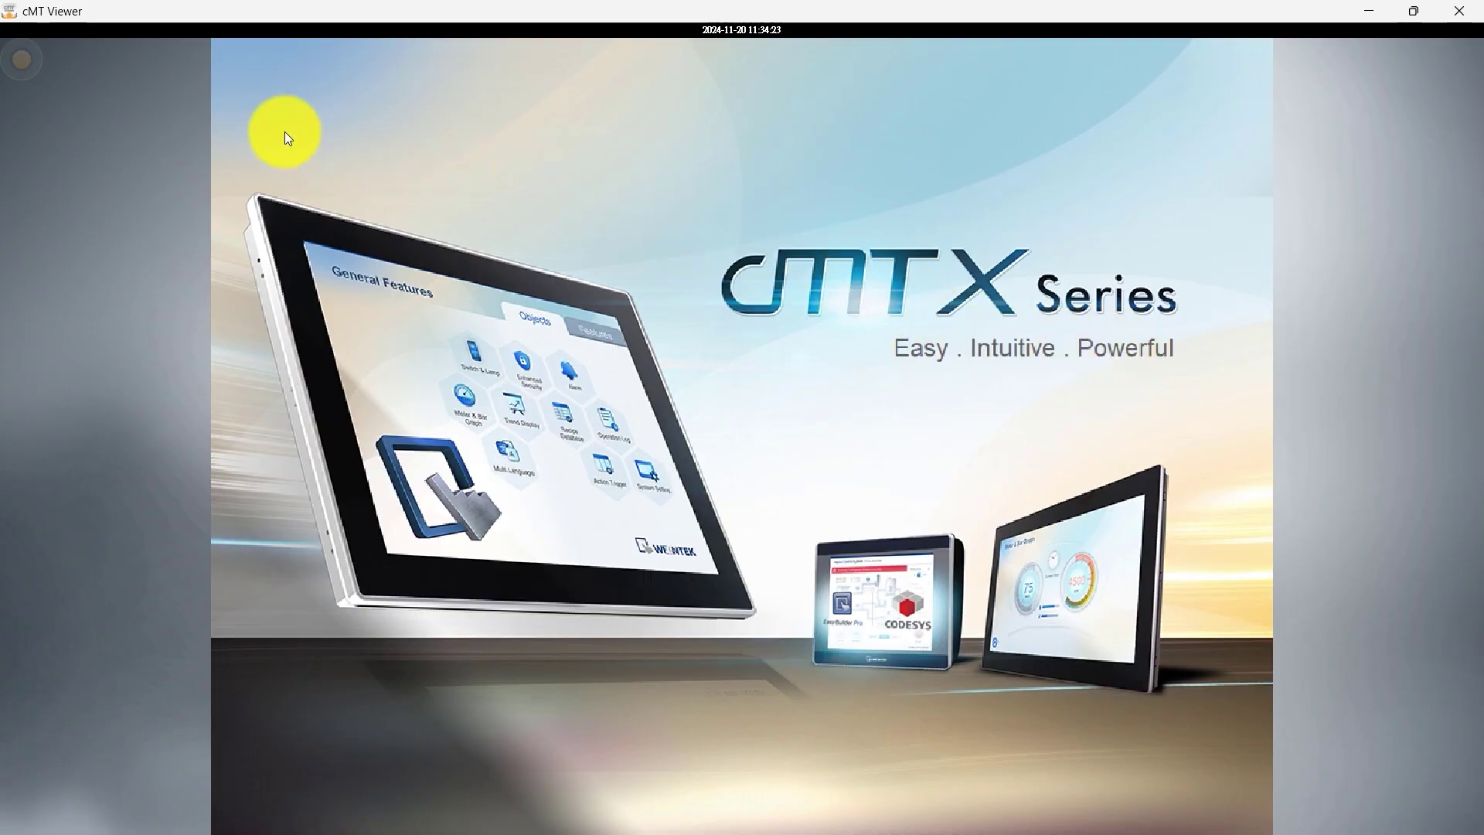
Return to the viewer's start page, then browse and refresh the list of HMIs available for connection.
click(30, 57)
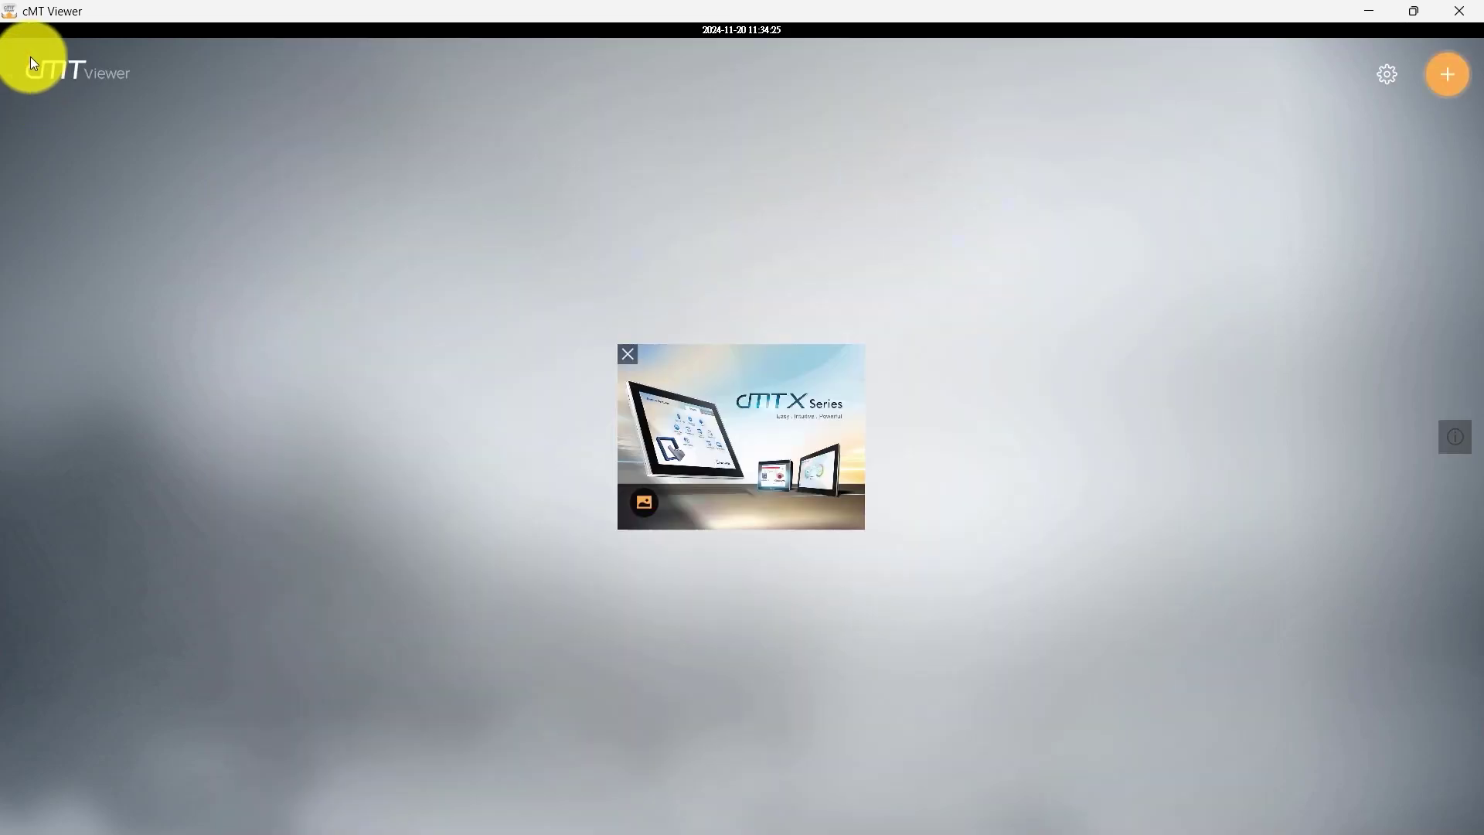
click(1444, 70)
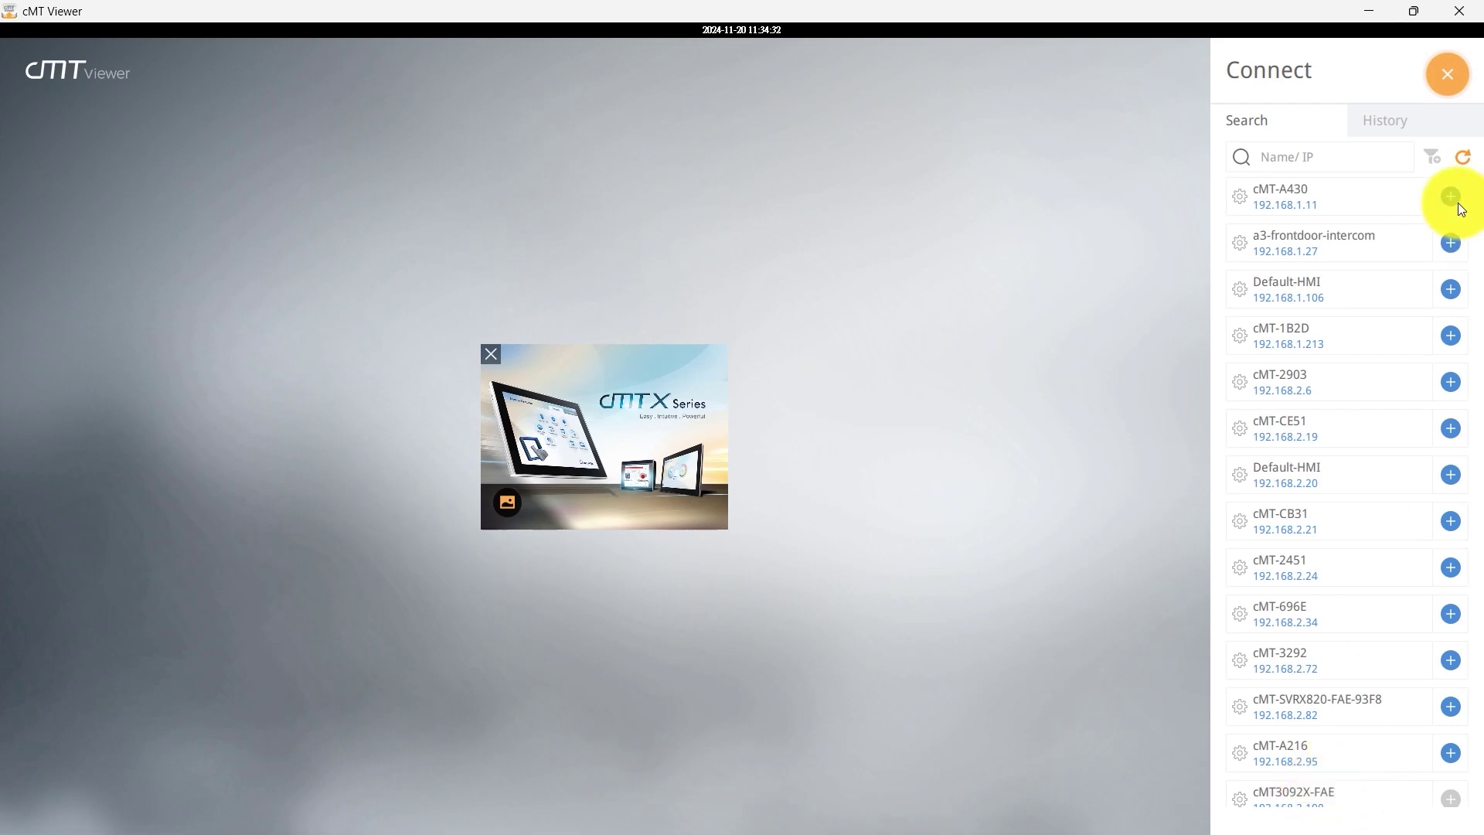
scroll(1435, 154, down, 5)
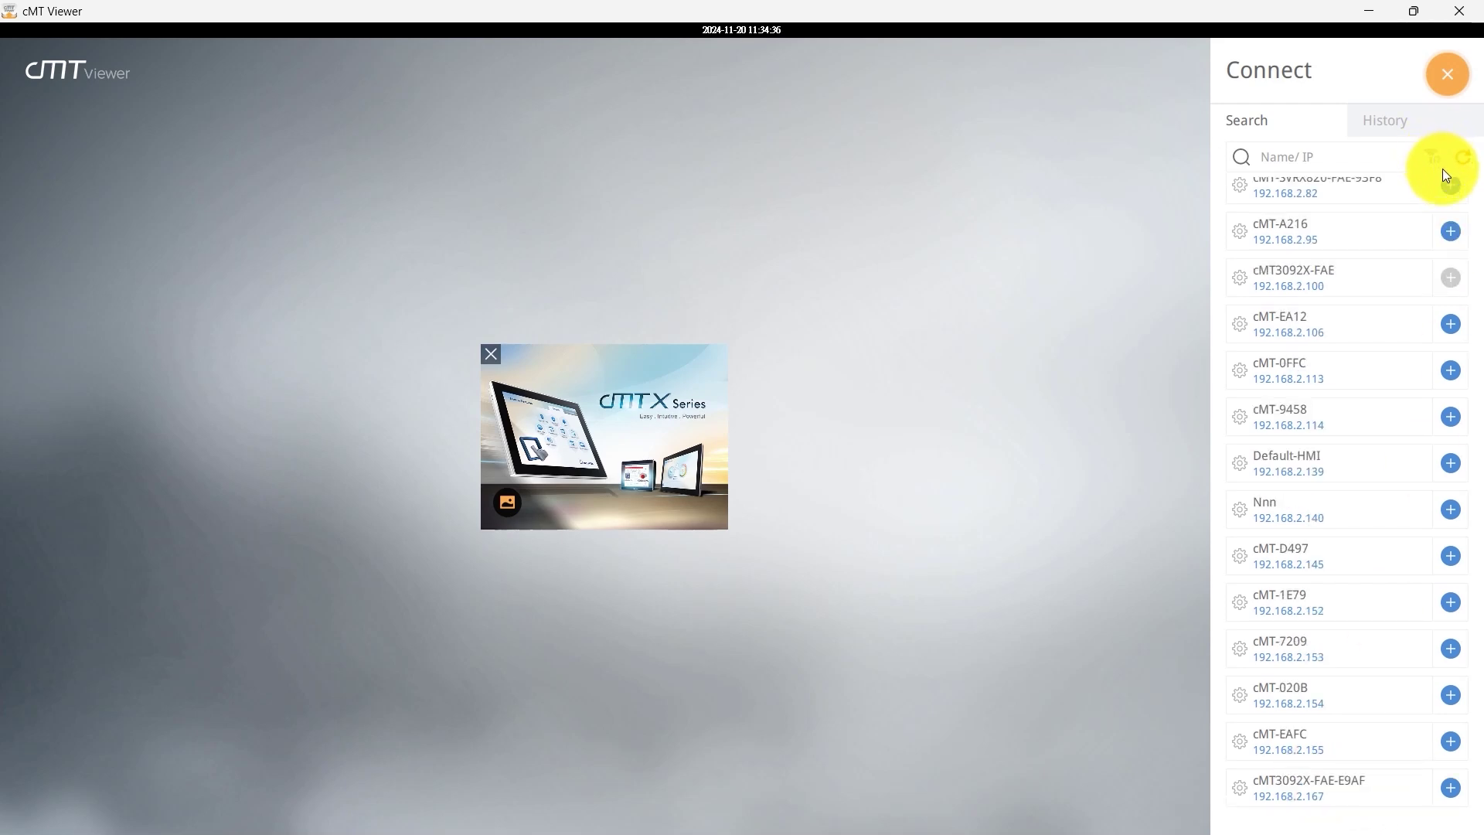
scroll(1464, 165, up, 3)
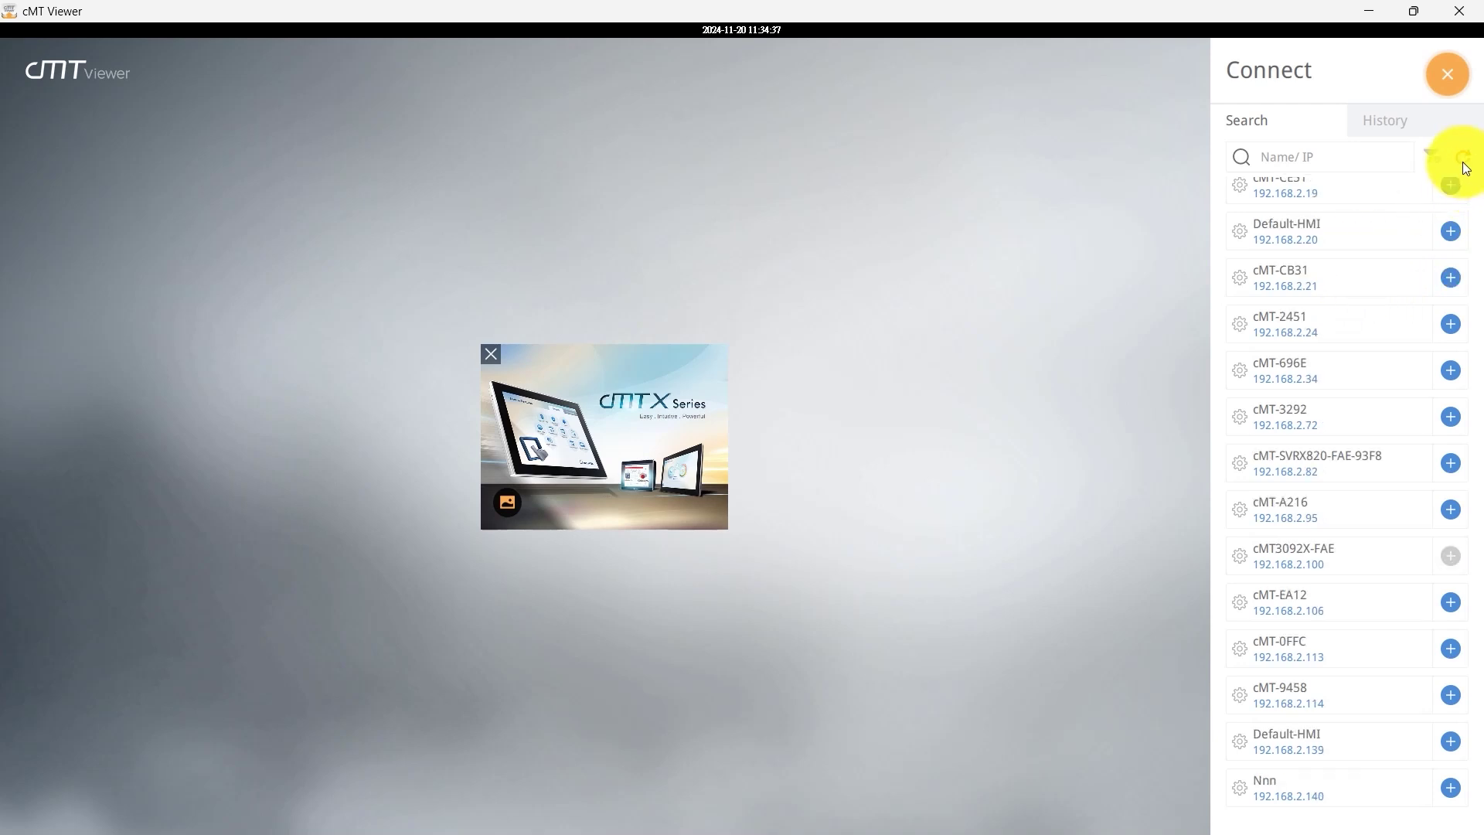
click(1465, 161)
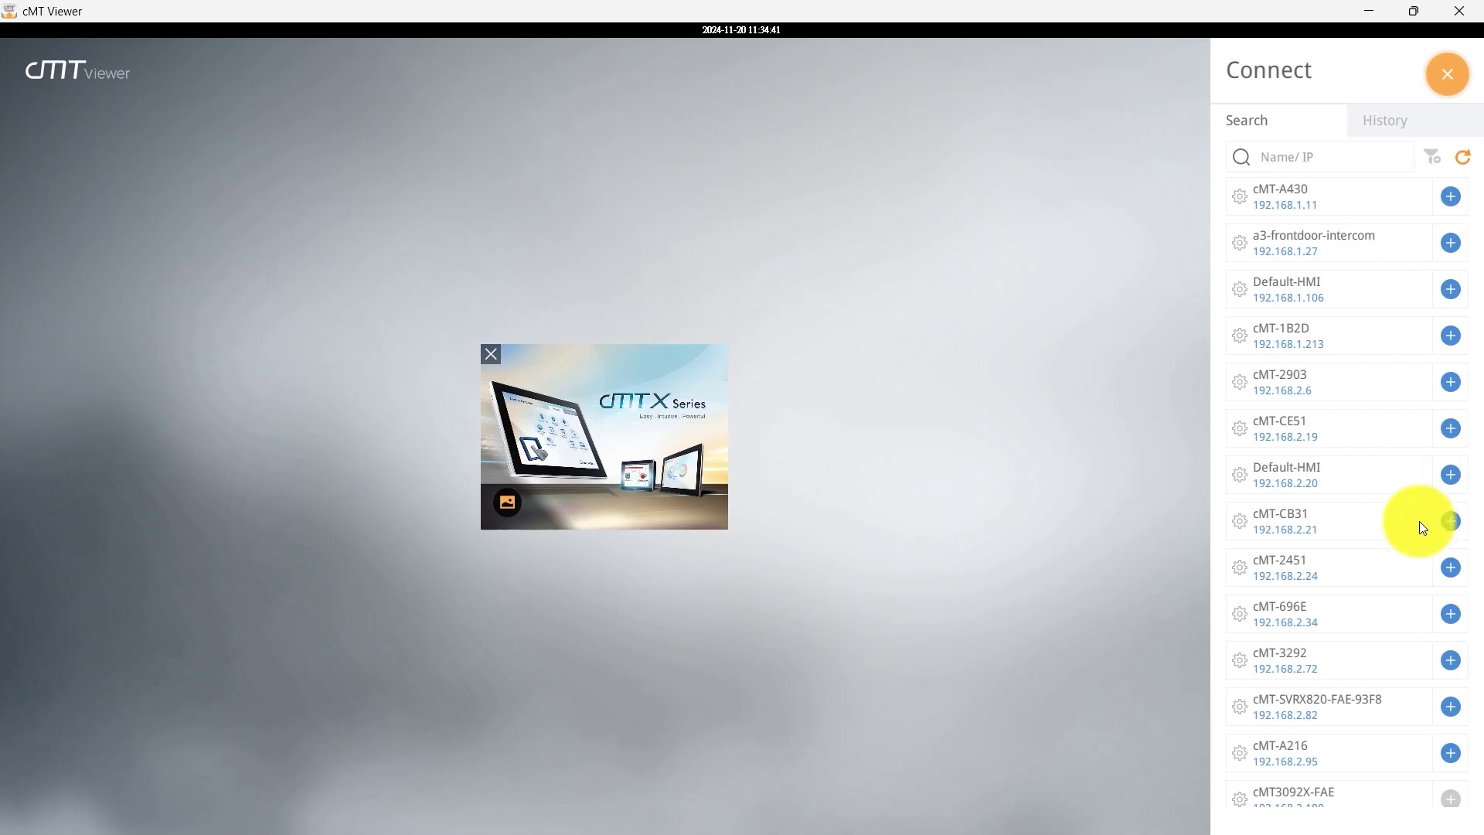
Connect to the HMI cMT-CB31 at 192.168.2.21 by entering the user password.
click(1452, 523)
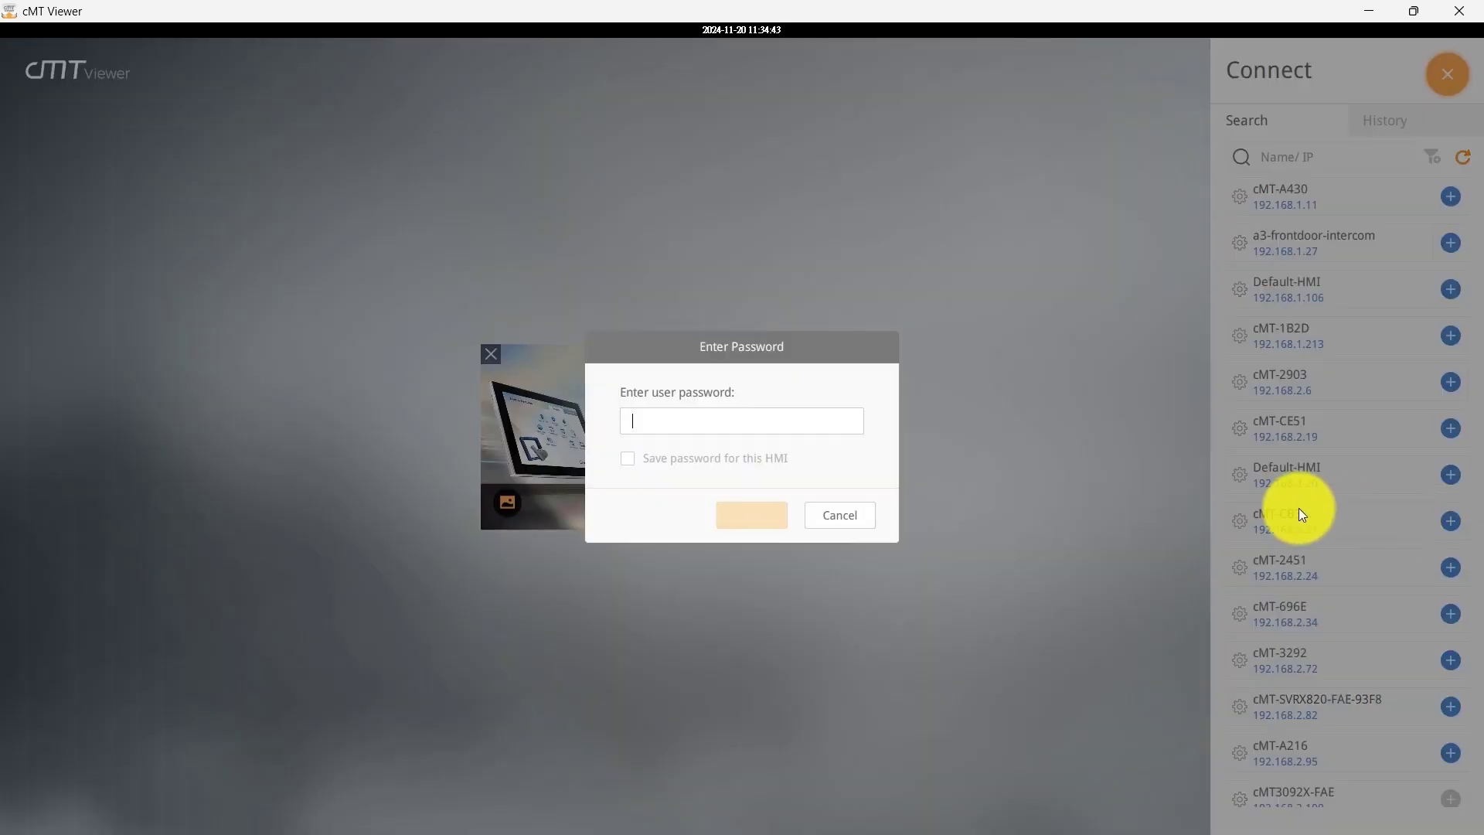
text(111111)
key(Return)
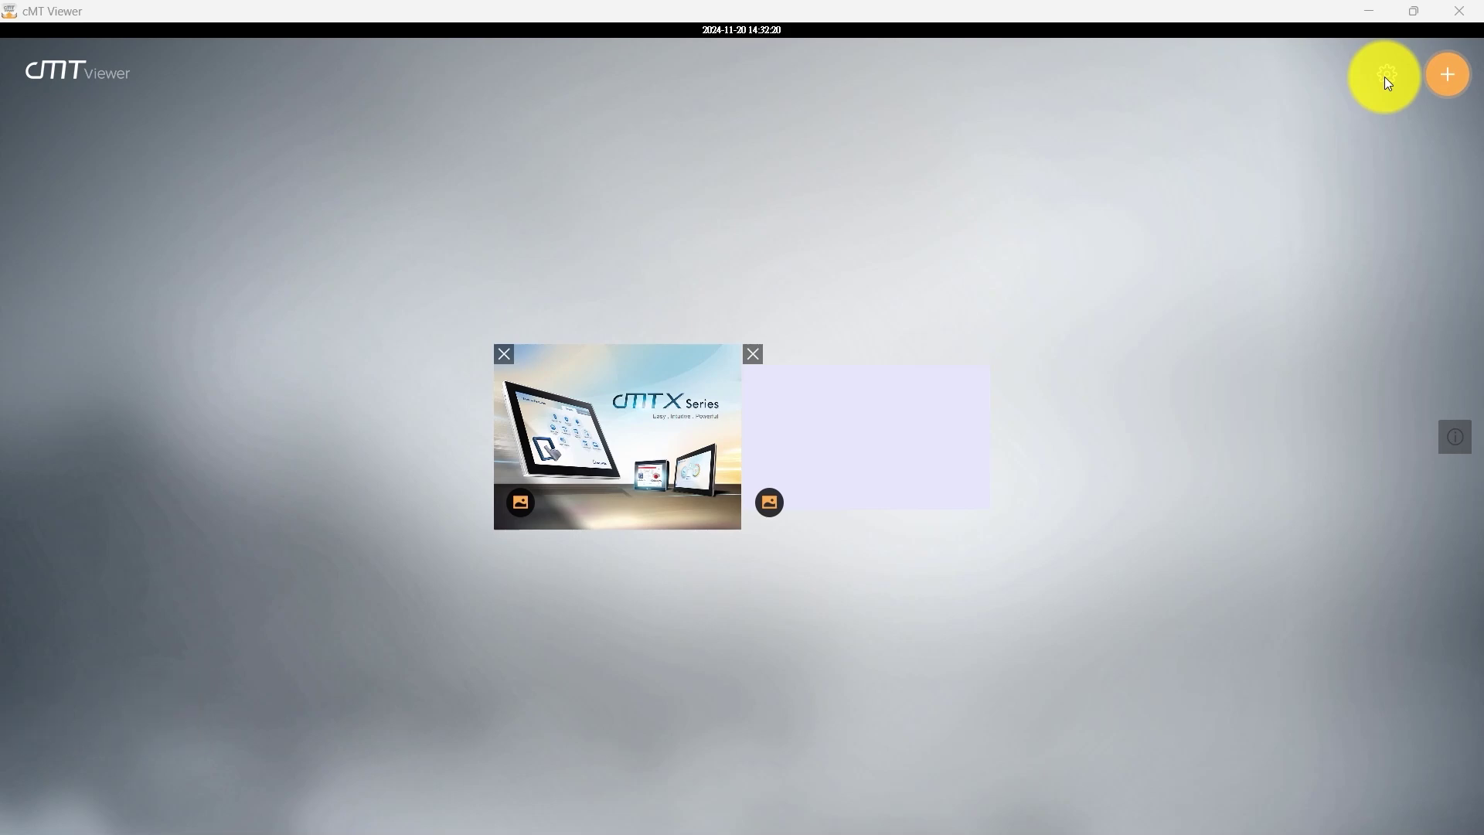
Unlock the additional viewer settings by entering the user password.
click(1387, 78)
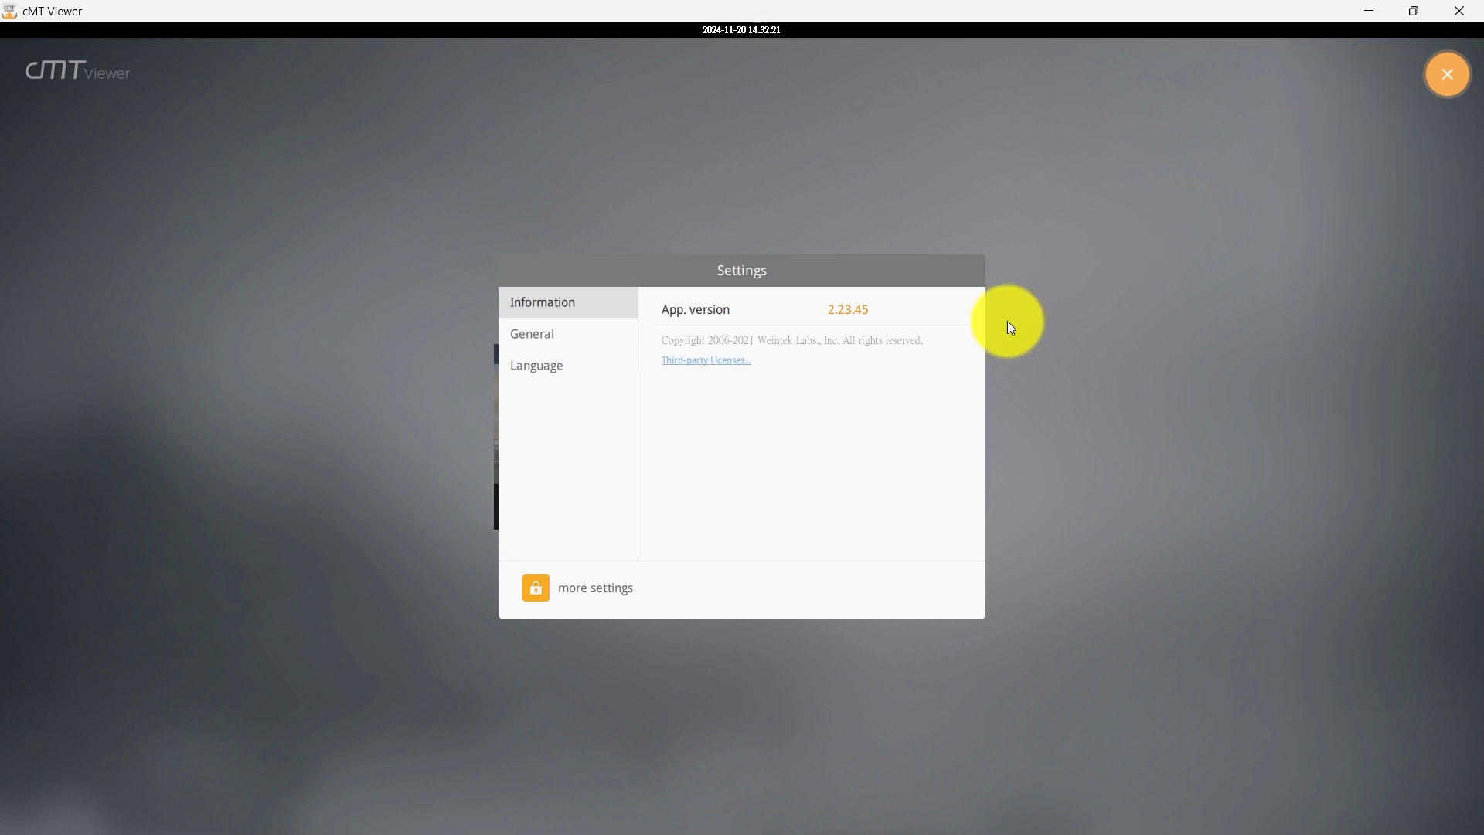
click(532, 590)
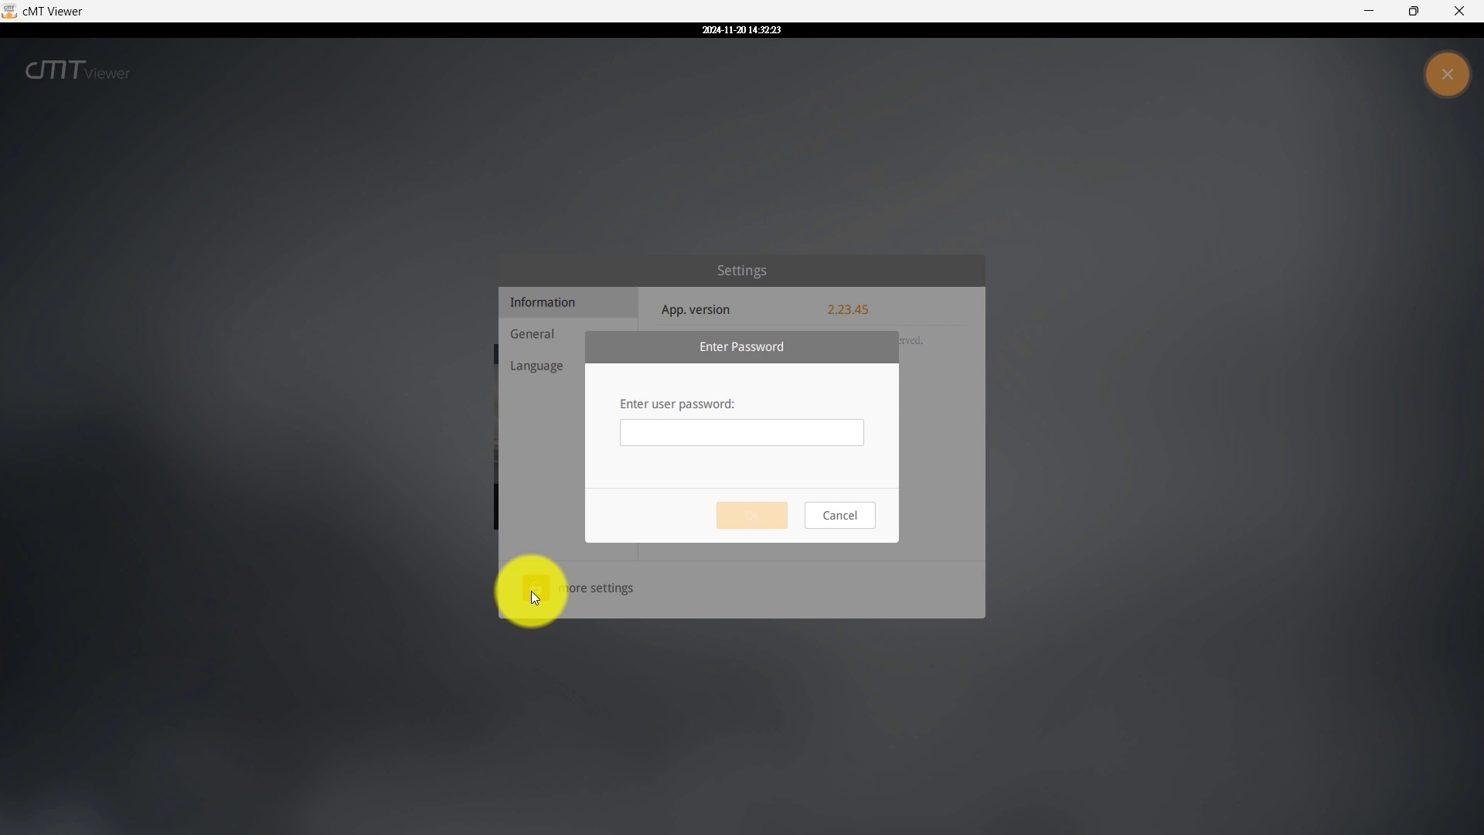
text(111)
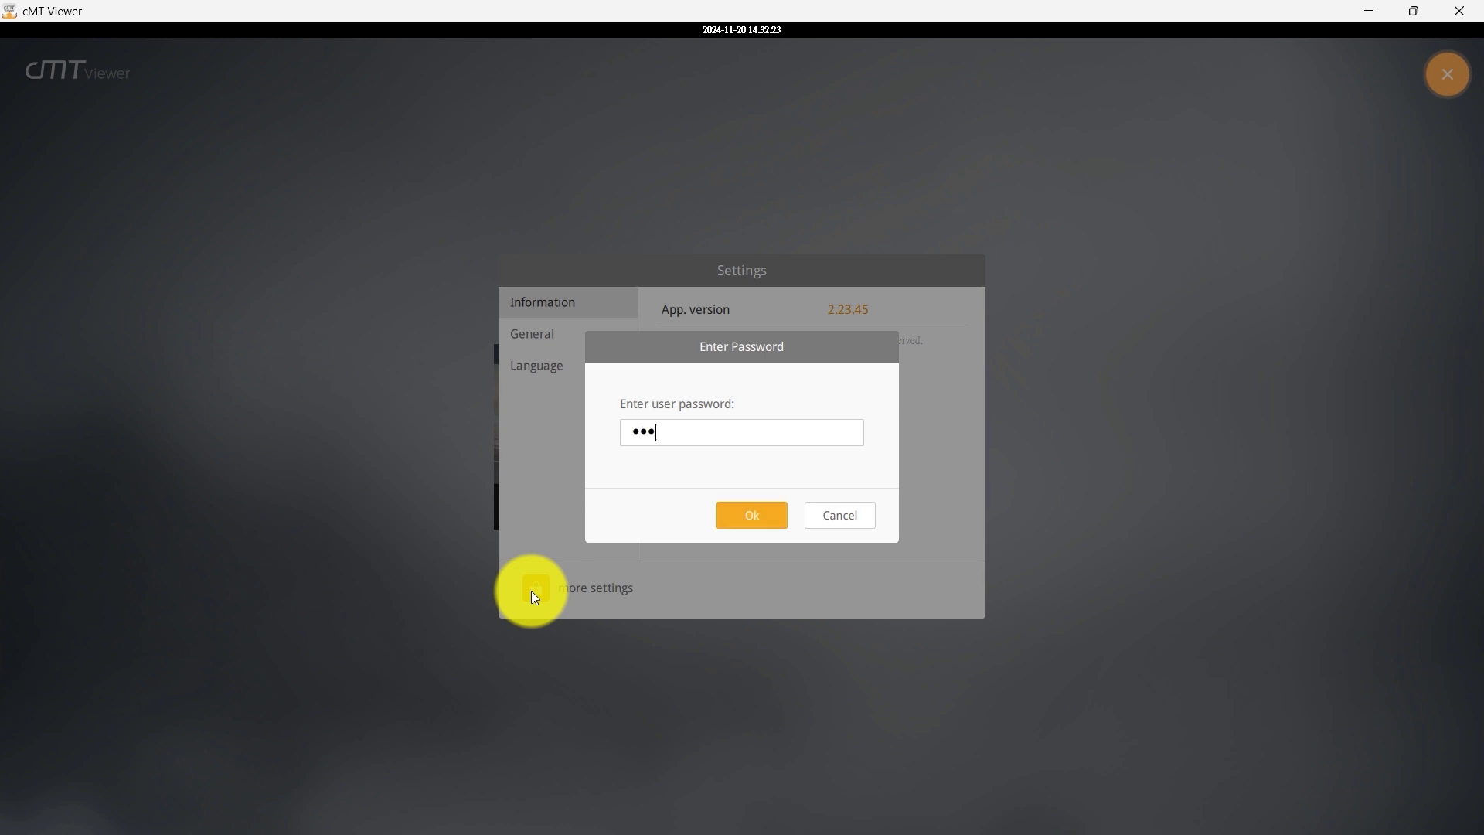
text(11)
key(Return)
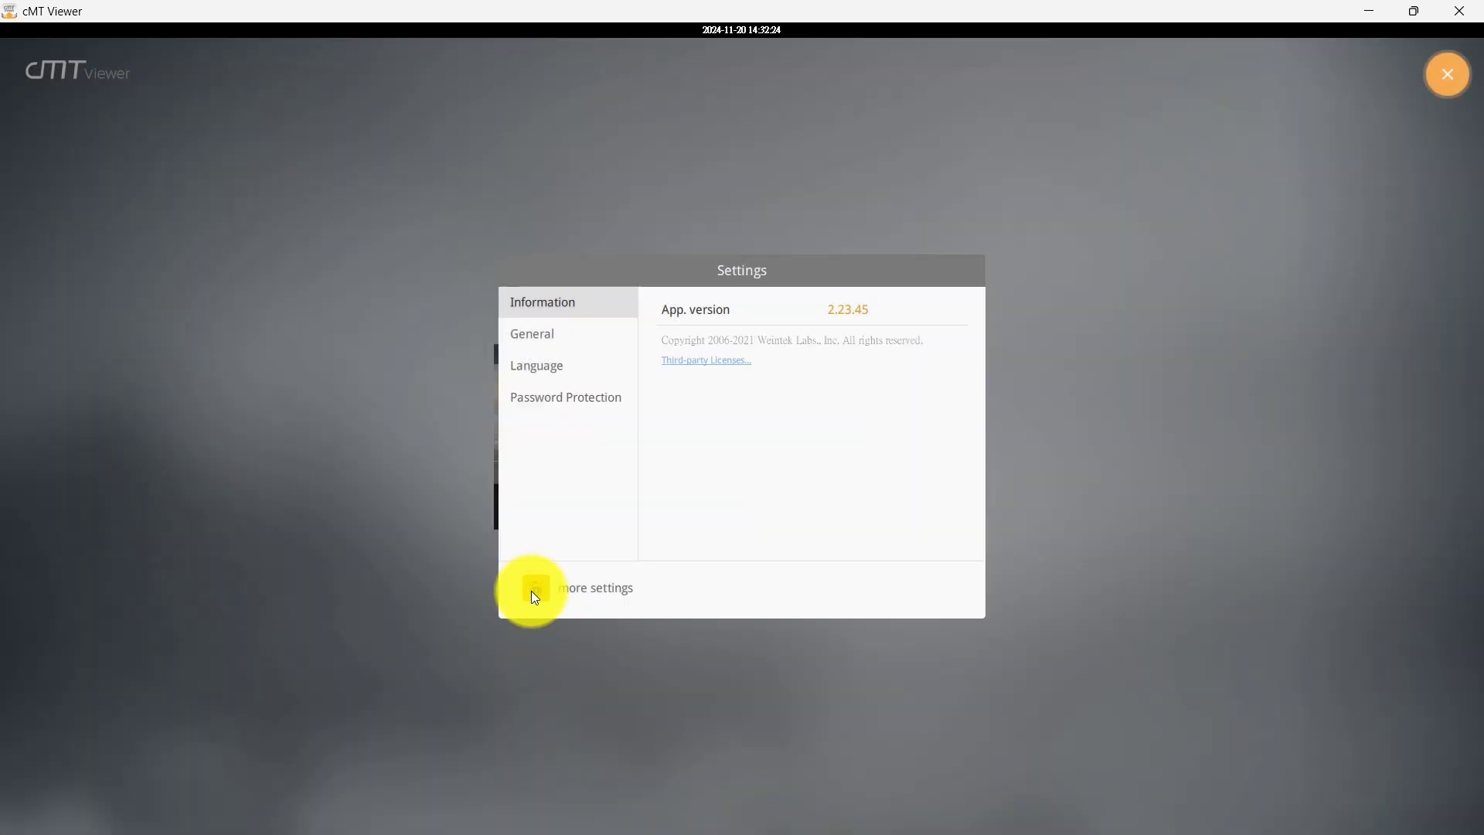
Turn on Monitor mode in the general settings and return to the start page.
click(562, 335)
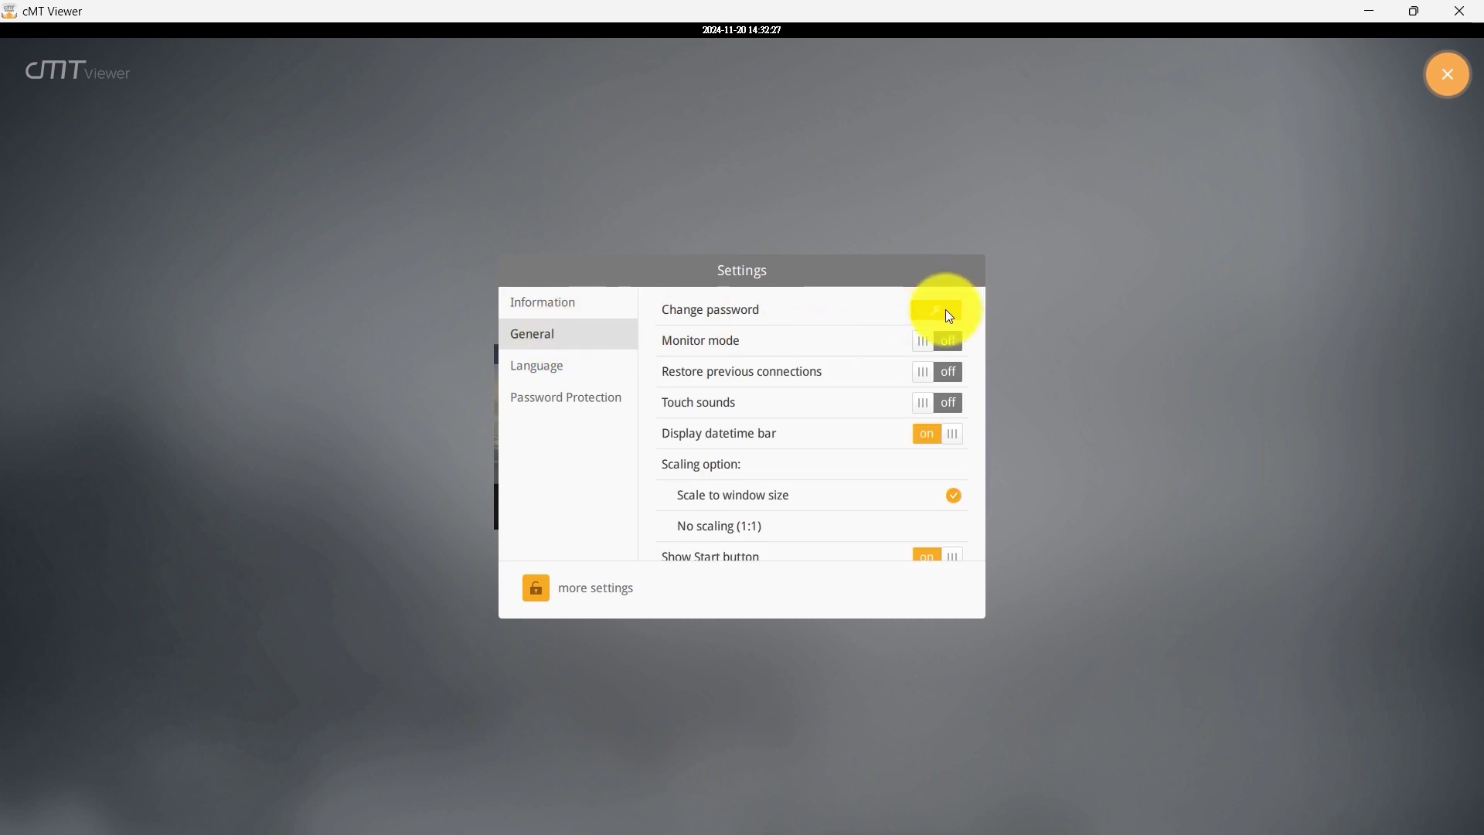
click(947, 341)
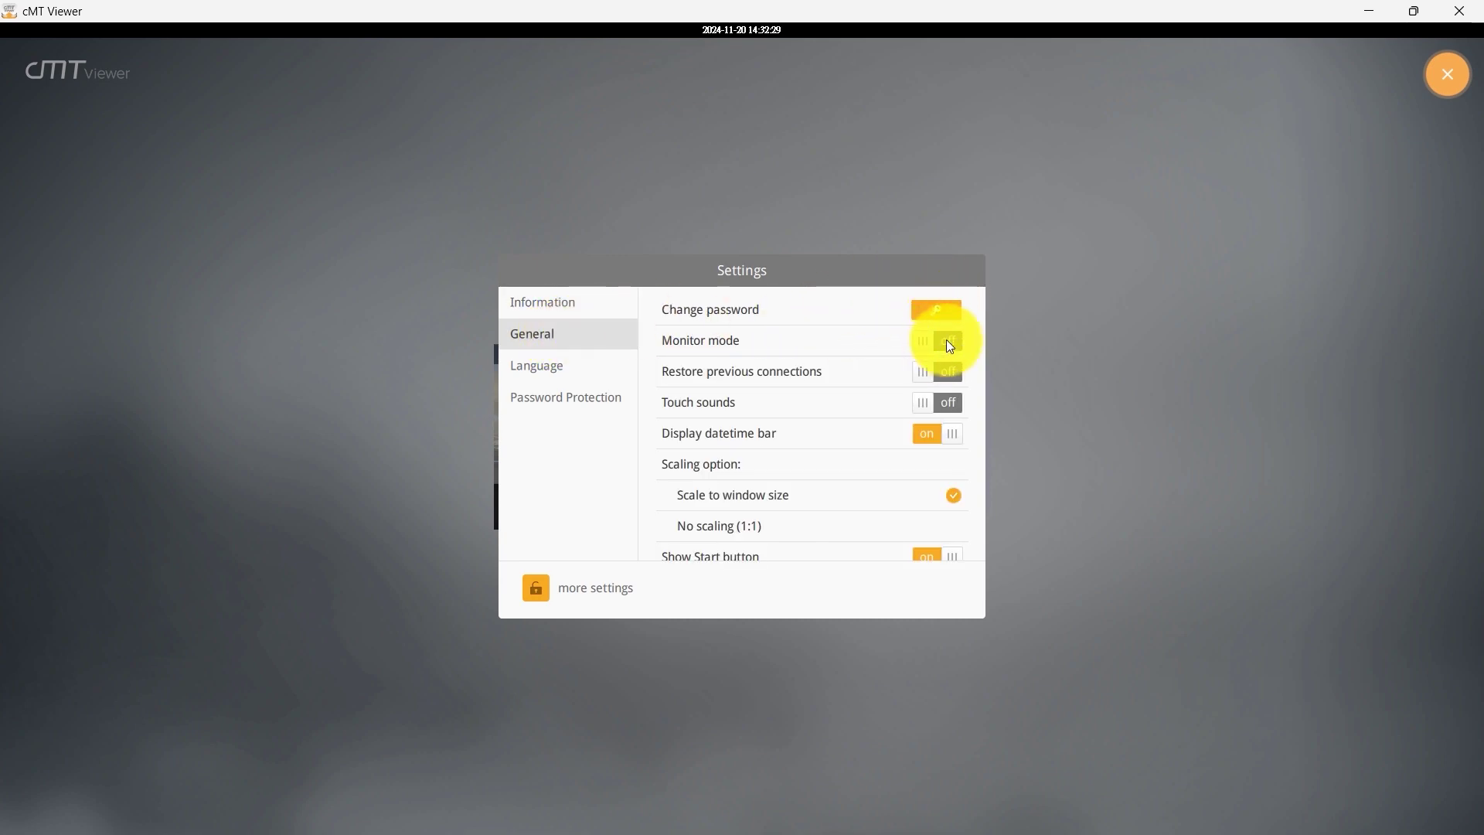
click(1443, 76)
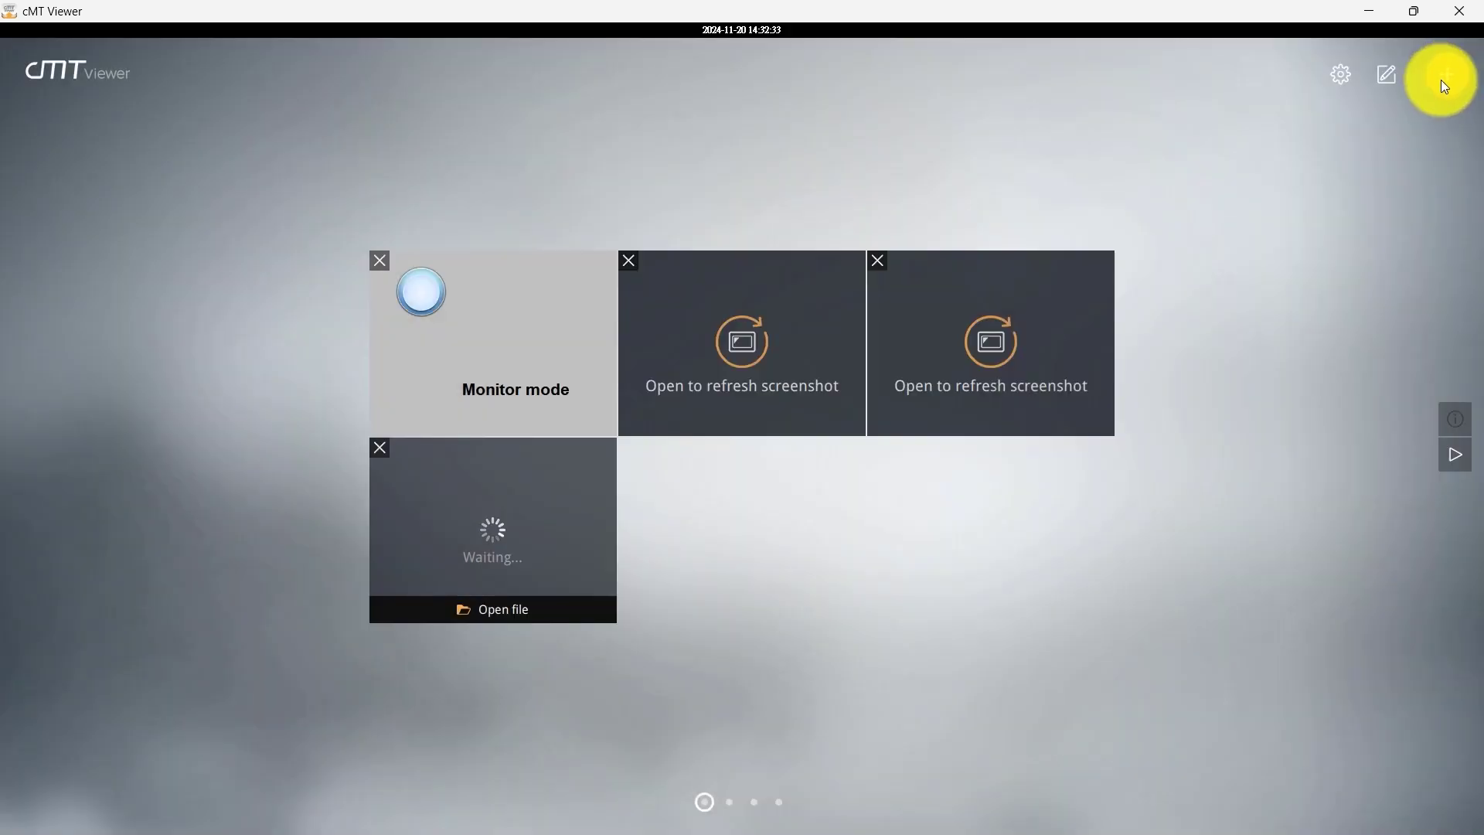
click(482, 452)
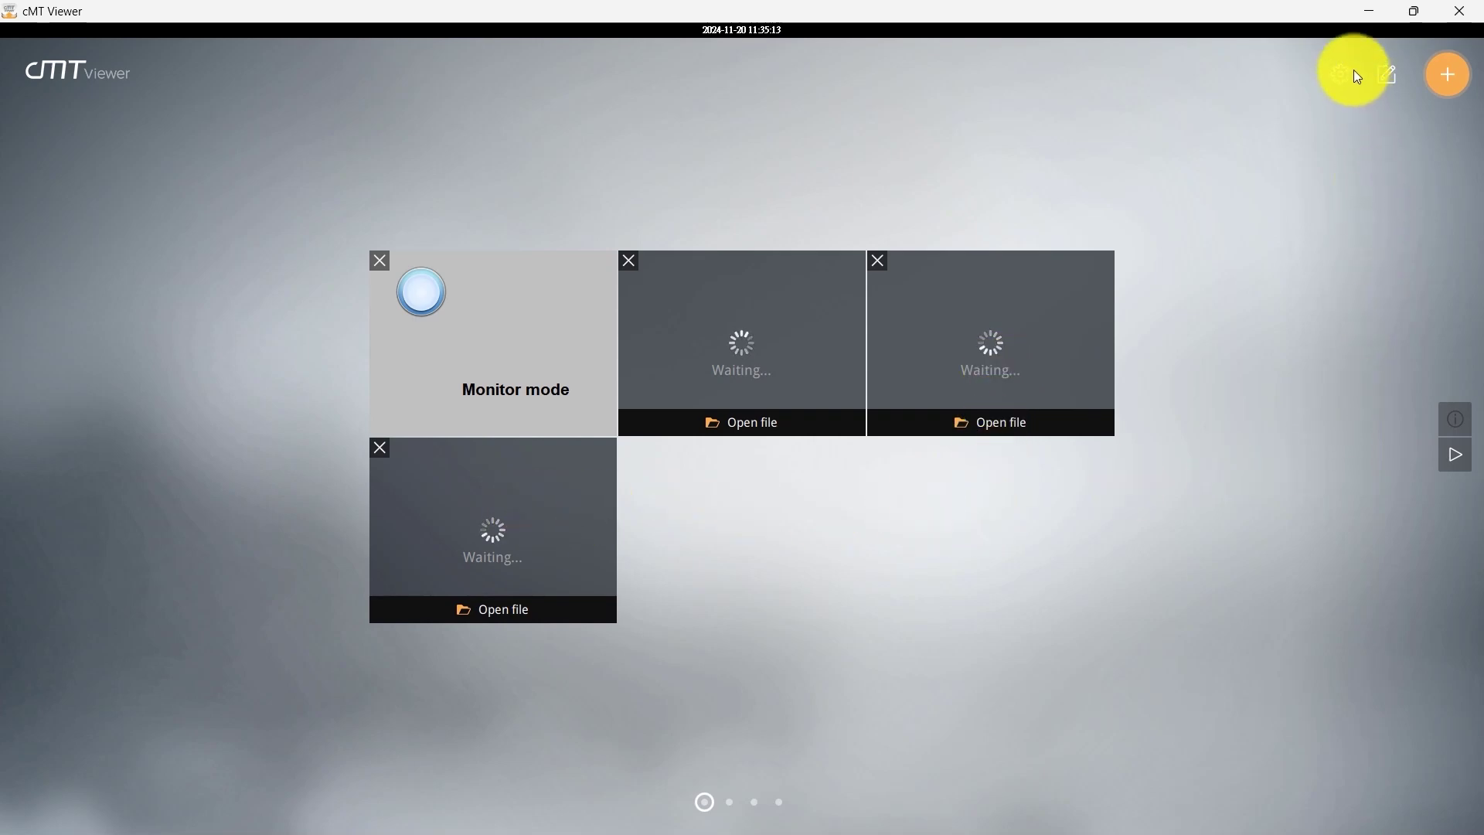
Add a new page to the monitor view, delete it again, and go back to the first page.
click(1389, 73)
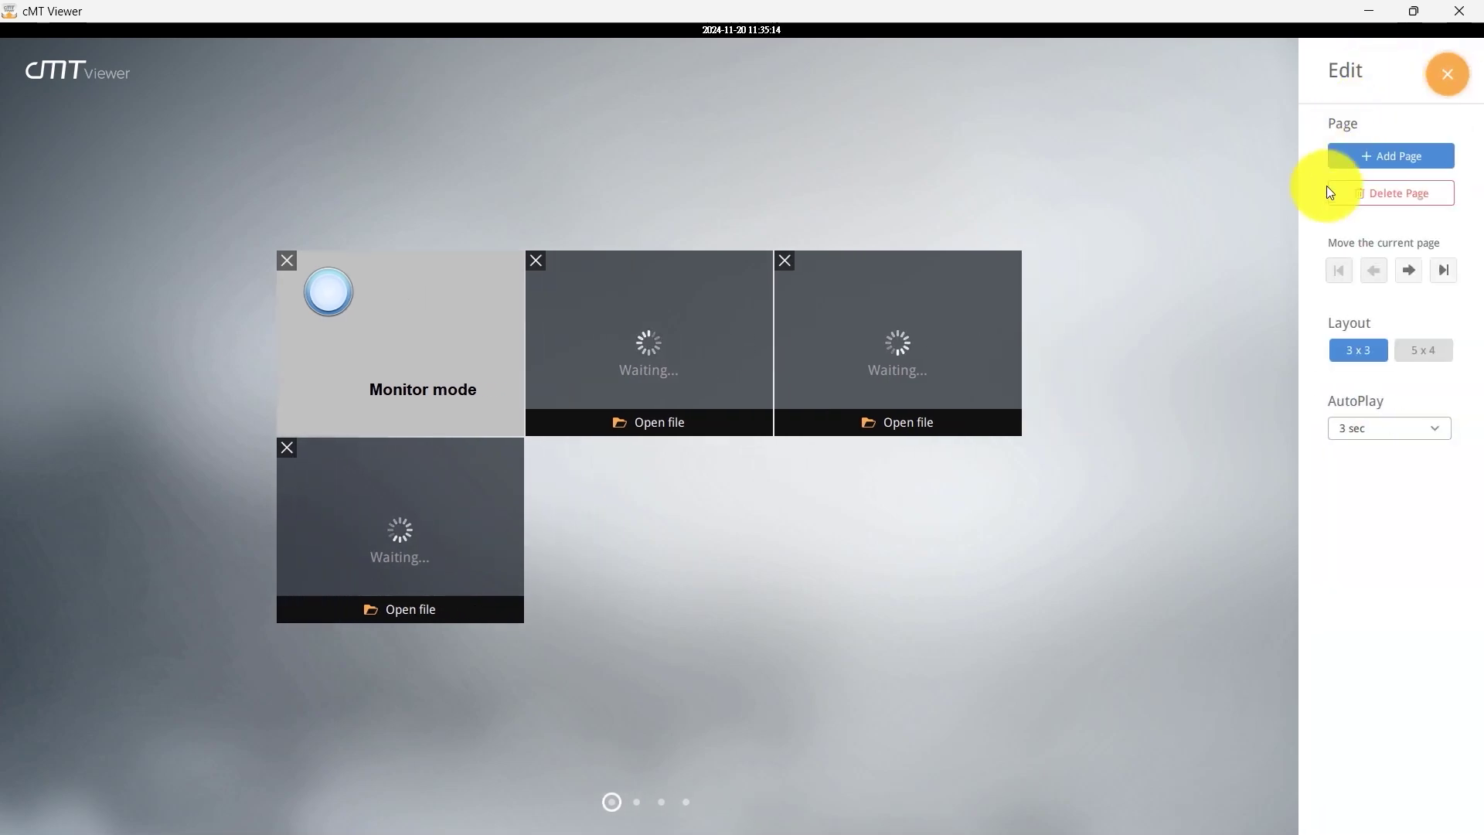
click(1379, 163)
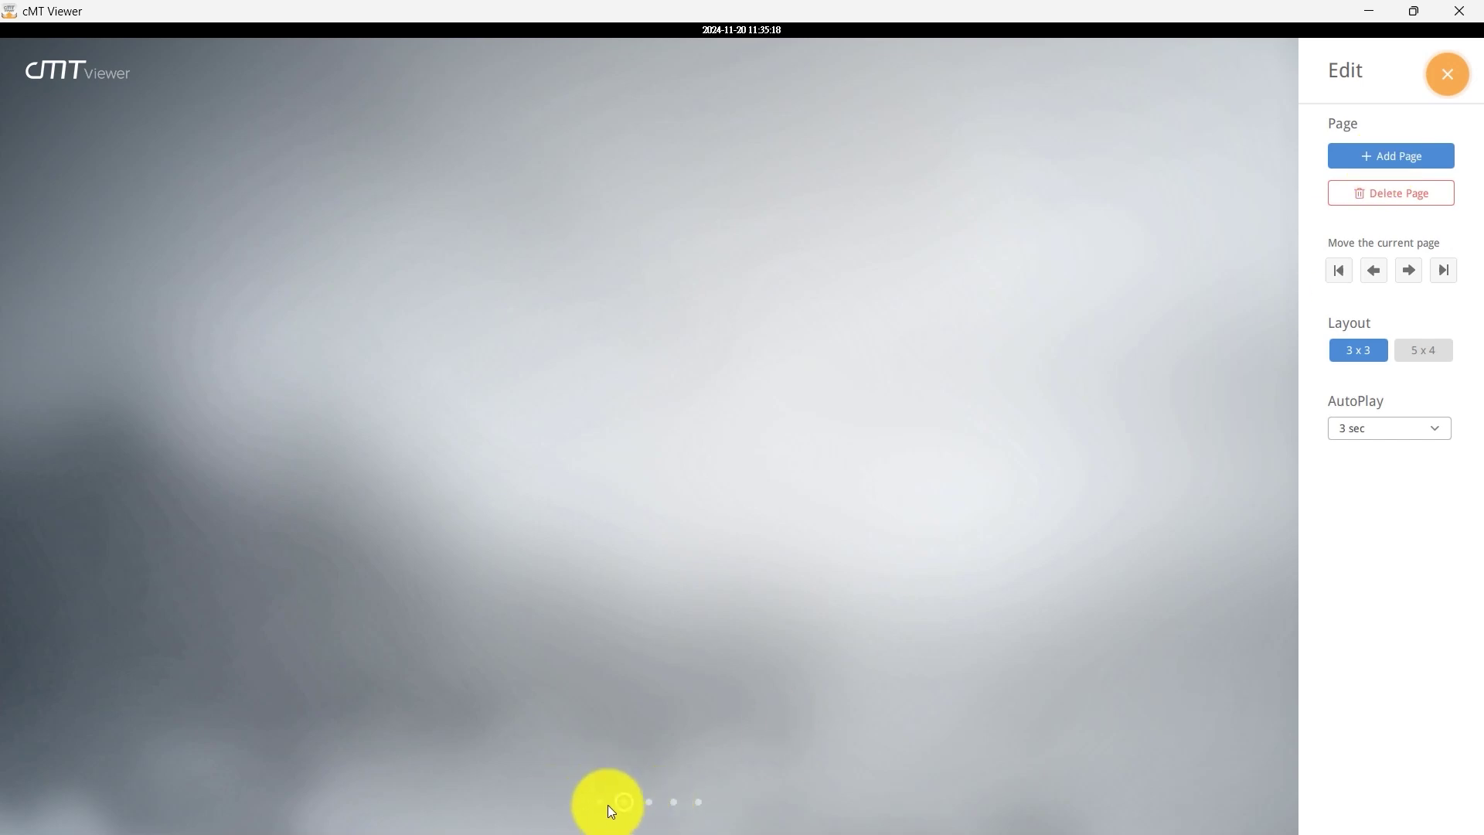
click(1399, 198)
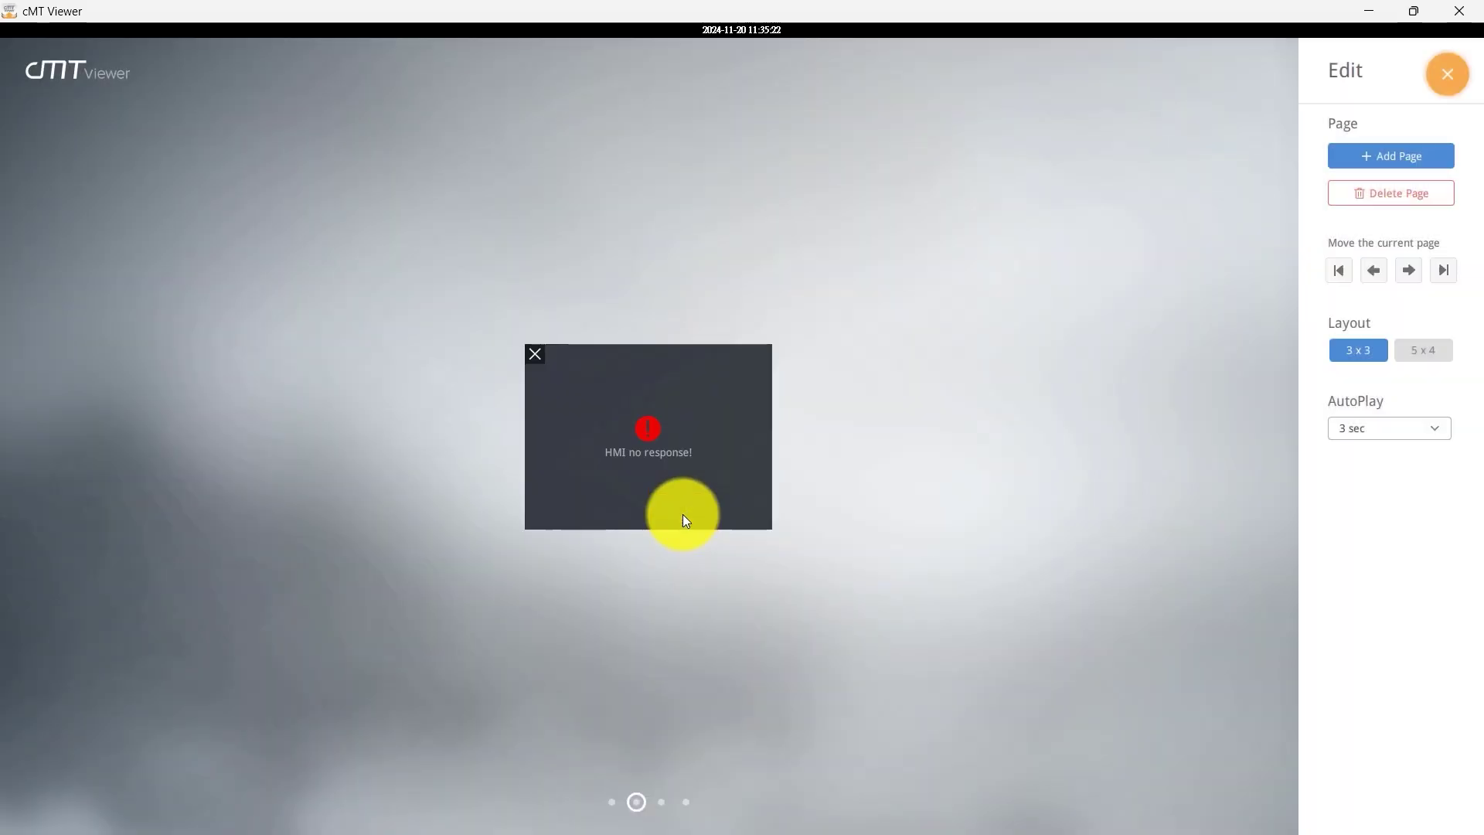
click(509, 380)
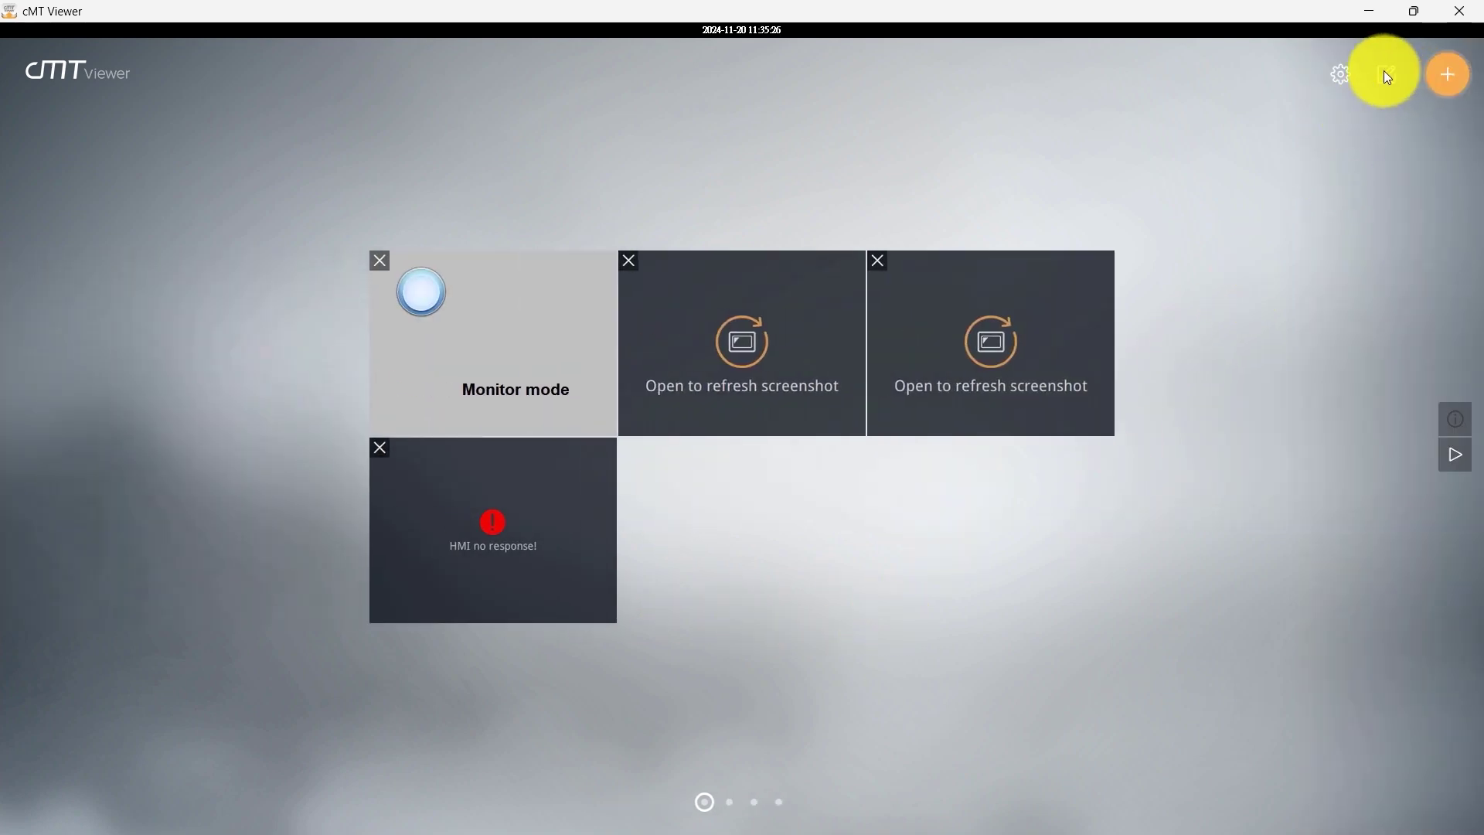
Switch the page layout to 5 x 4 and back to 3 x 3, and view the AutoPlay interval options.
click(1387, 76)
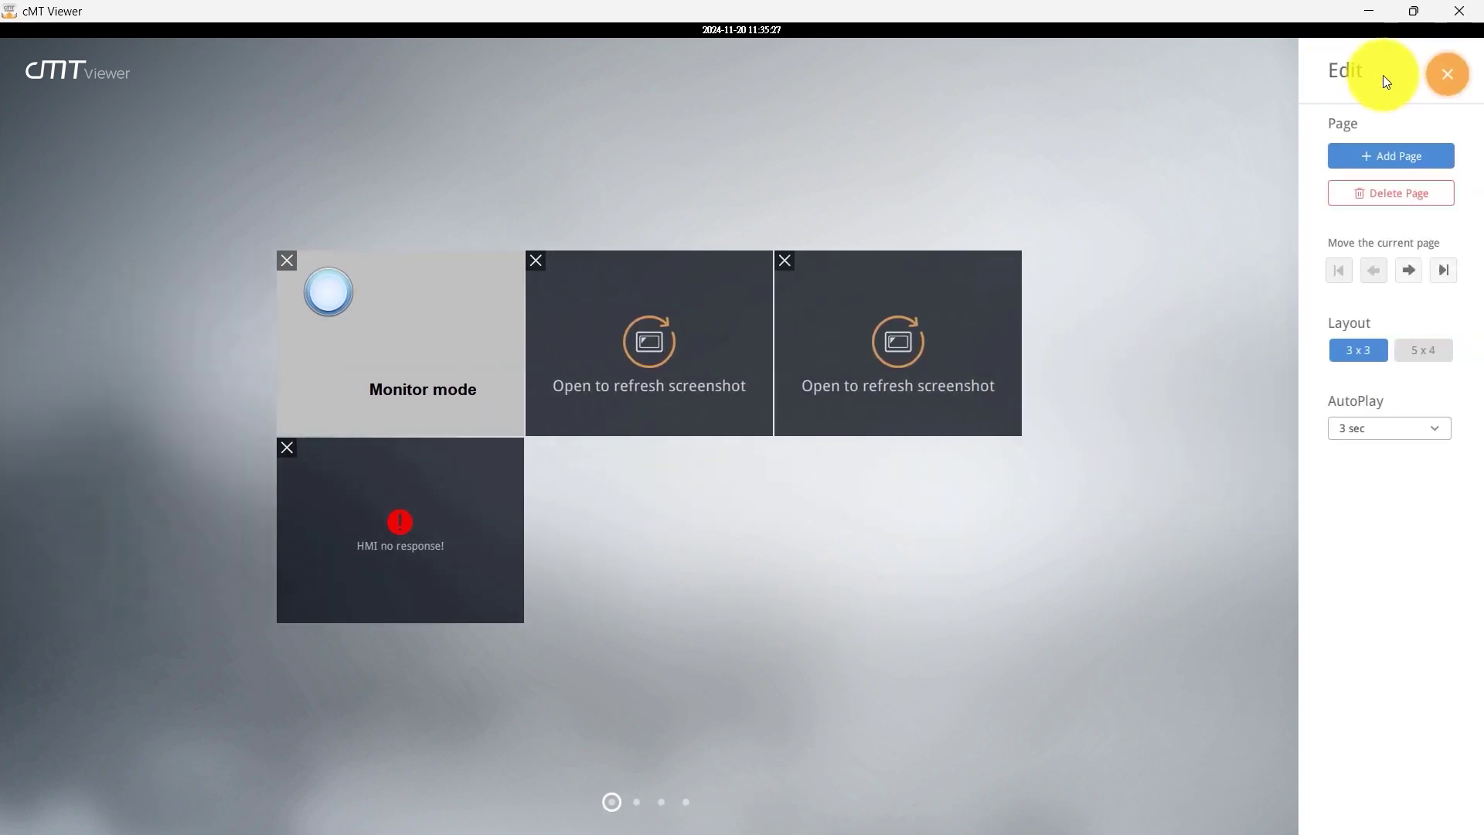
click(1421, 349)
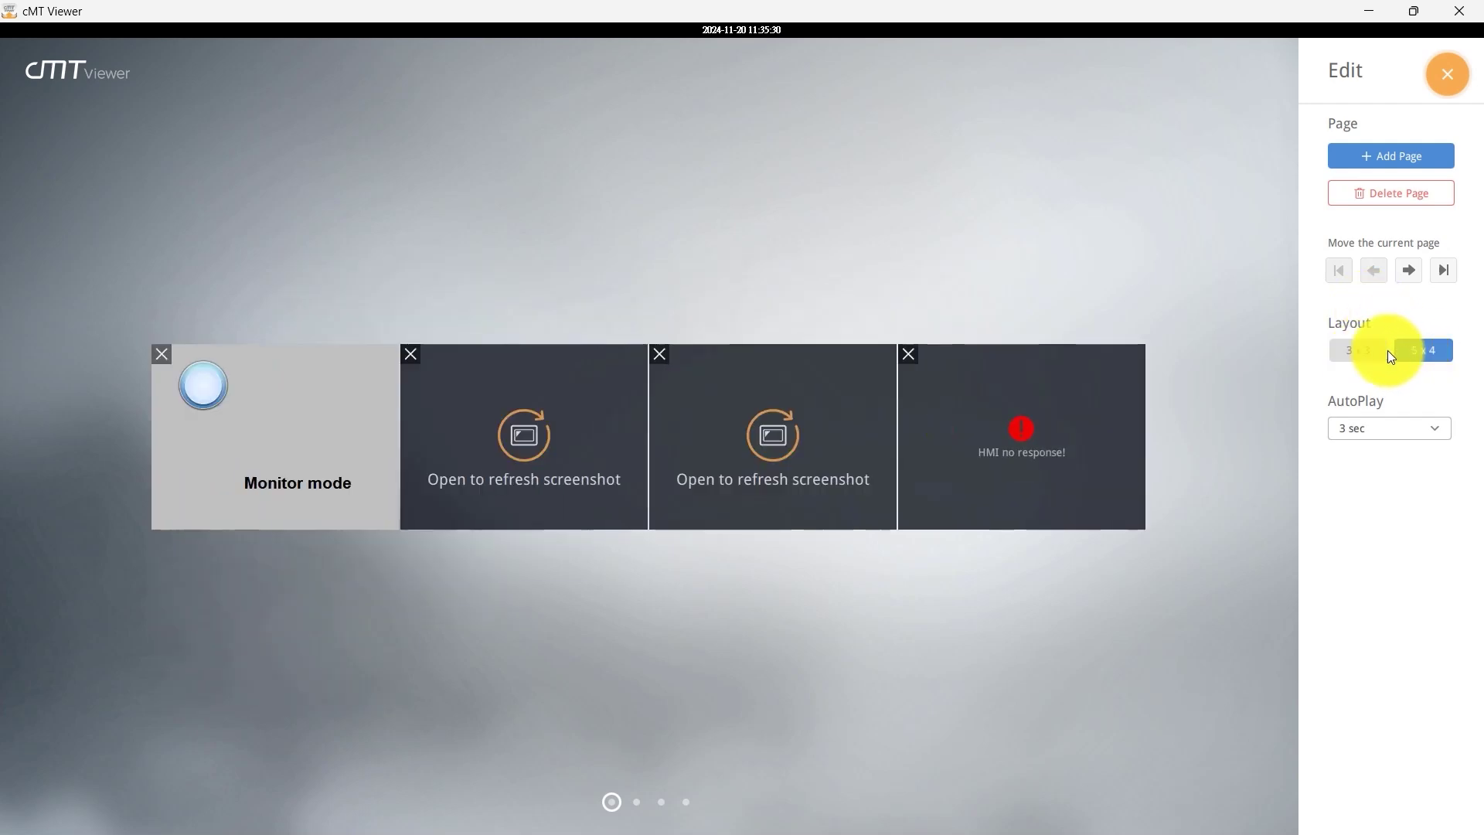
click(1361, 352)
click(1378, 430)
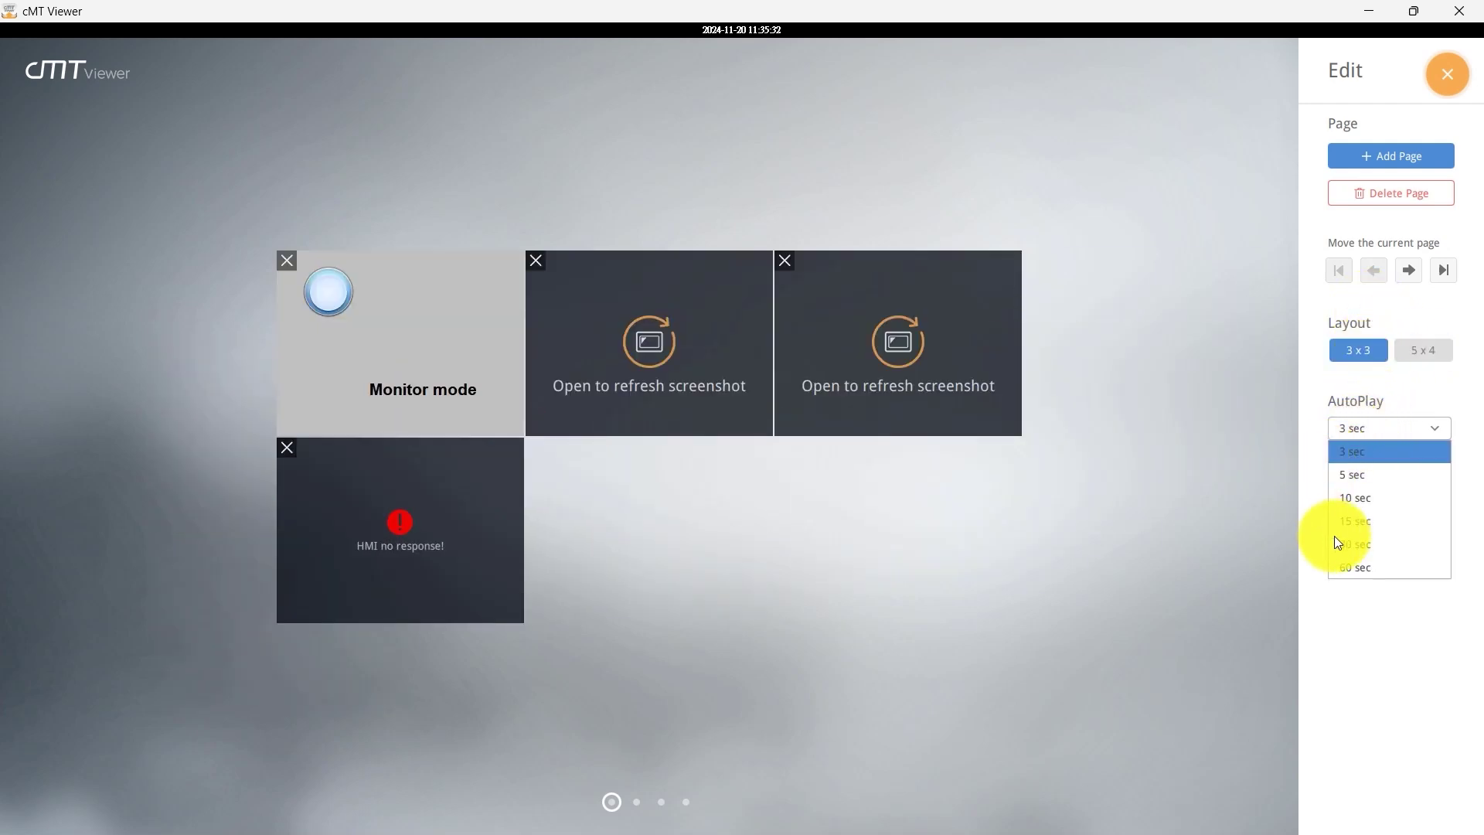
click(1451, 80)
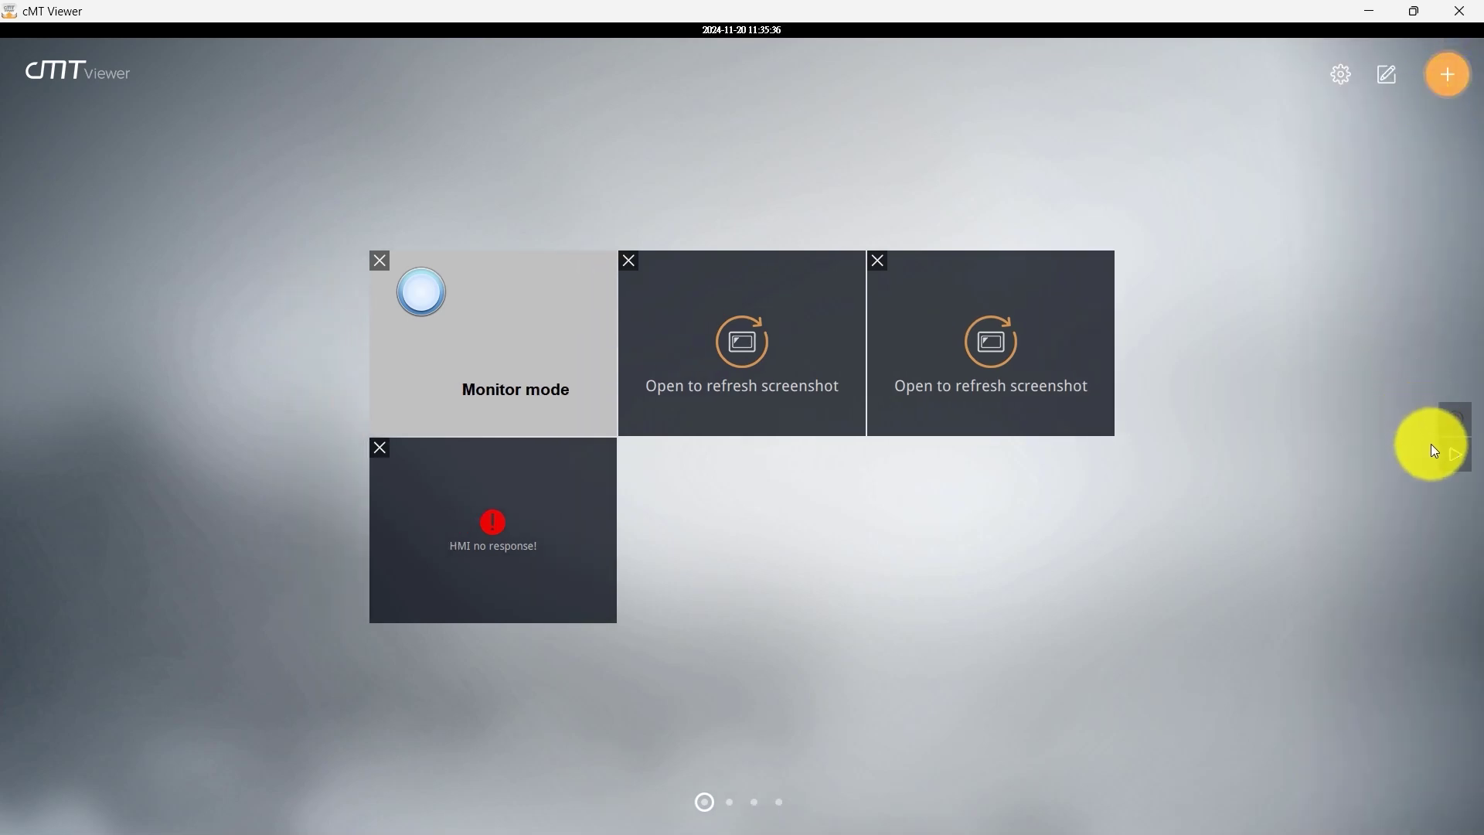
Start AutoPlay to cycle through the monitor pages, and stop it again.
click(1455, 458)
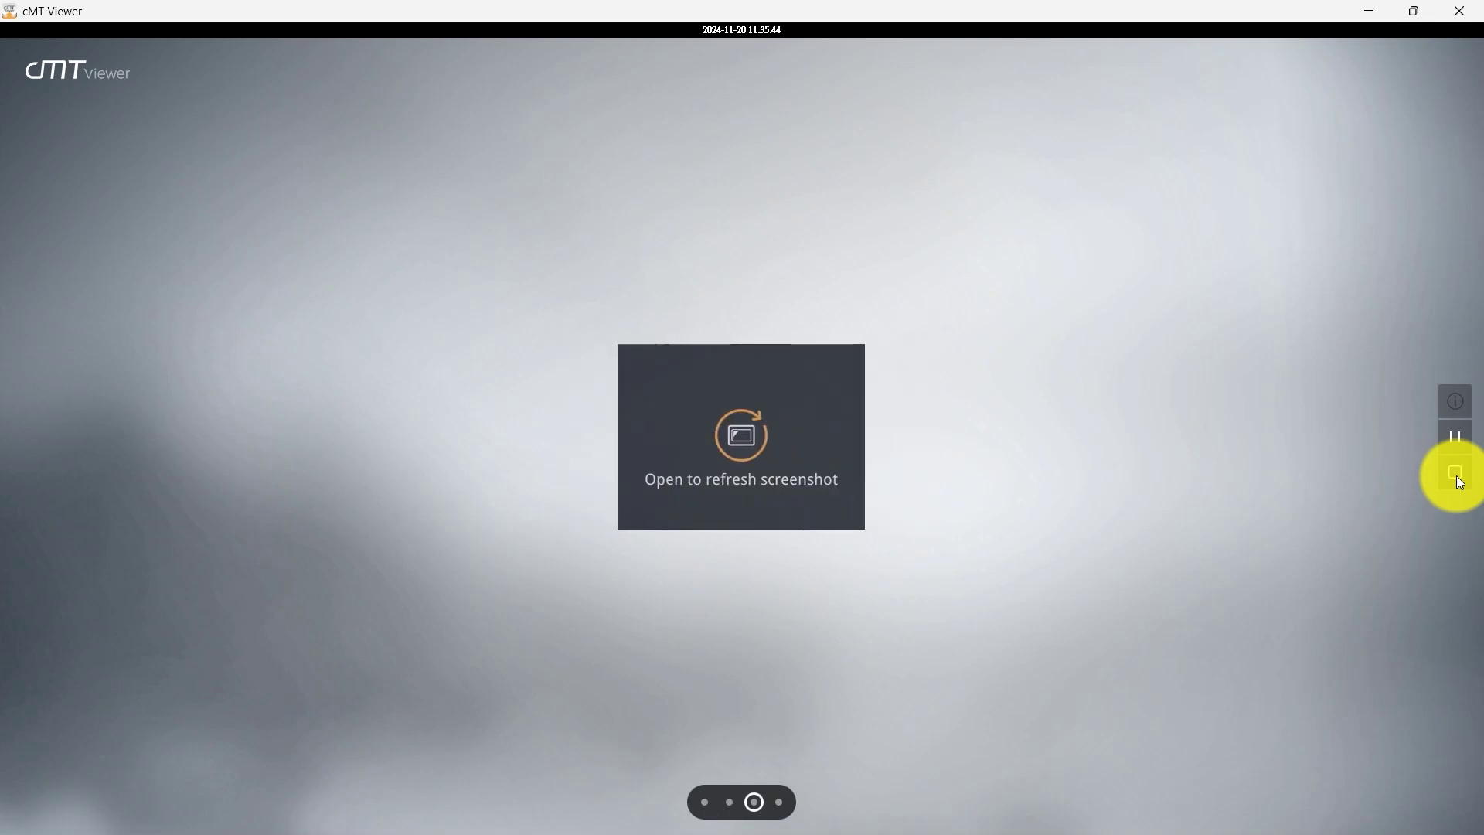
click(1457, 474)
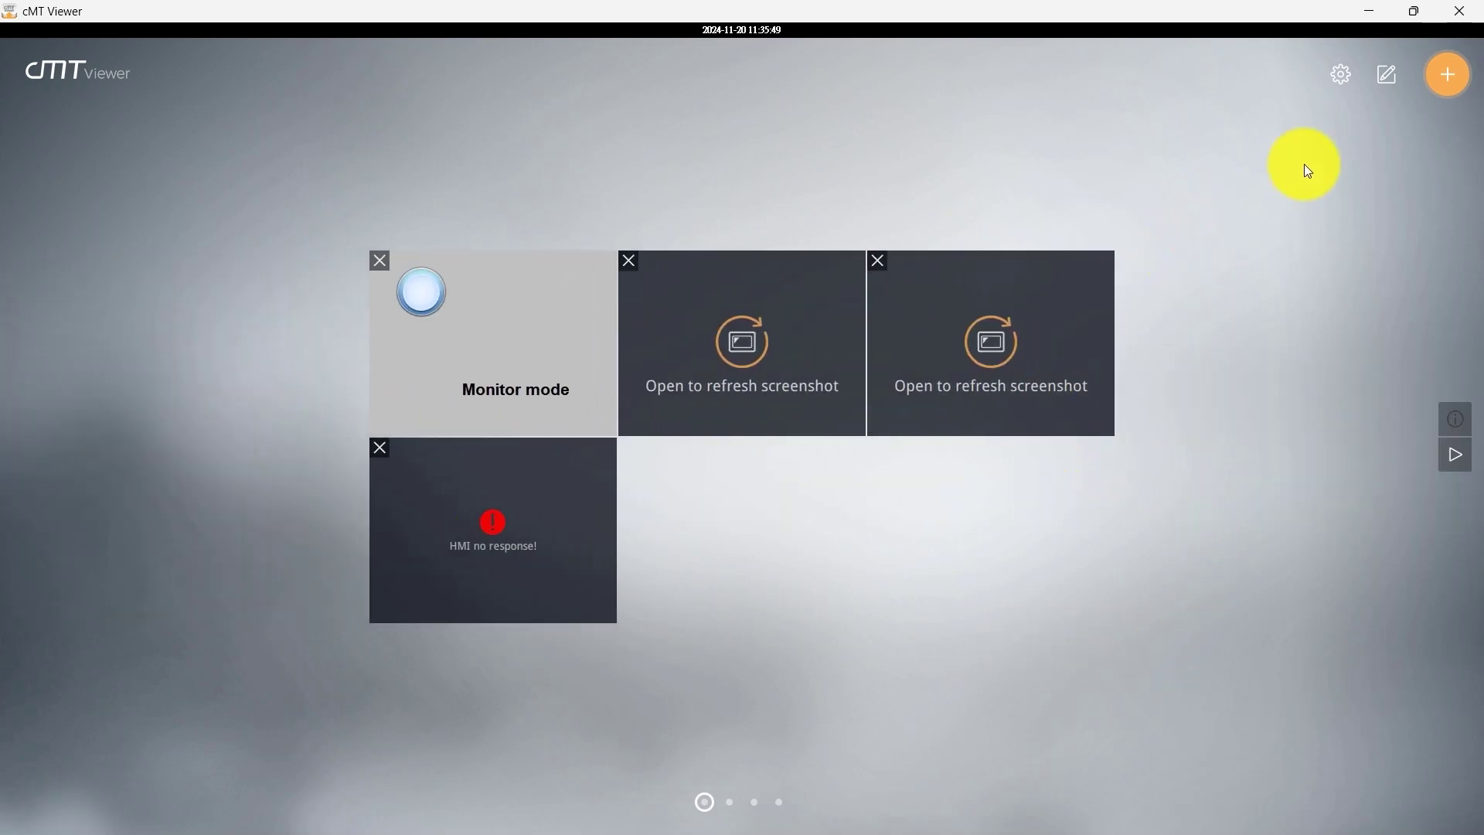
Open the viewer settings and unlock the additional settings by entering the user password.
click(1340, 76)
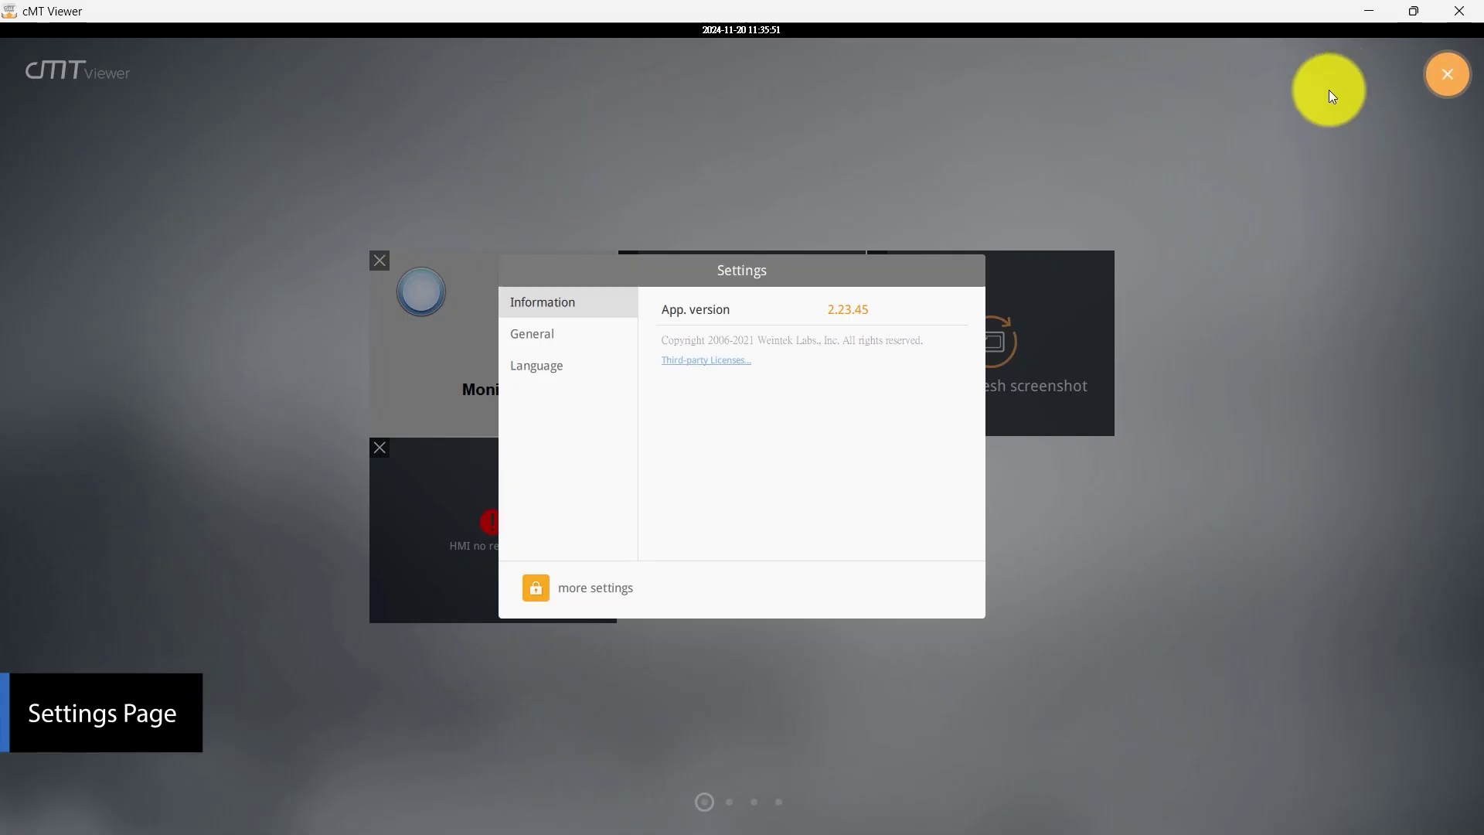
click(536, 596)
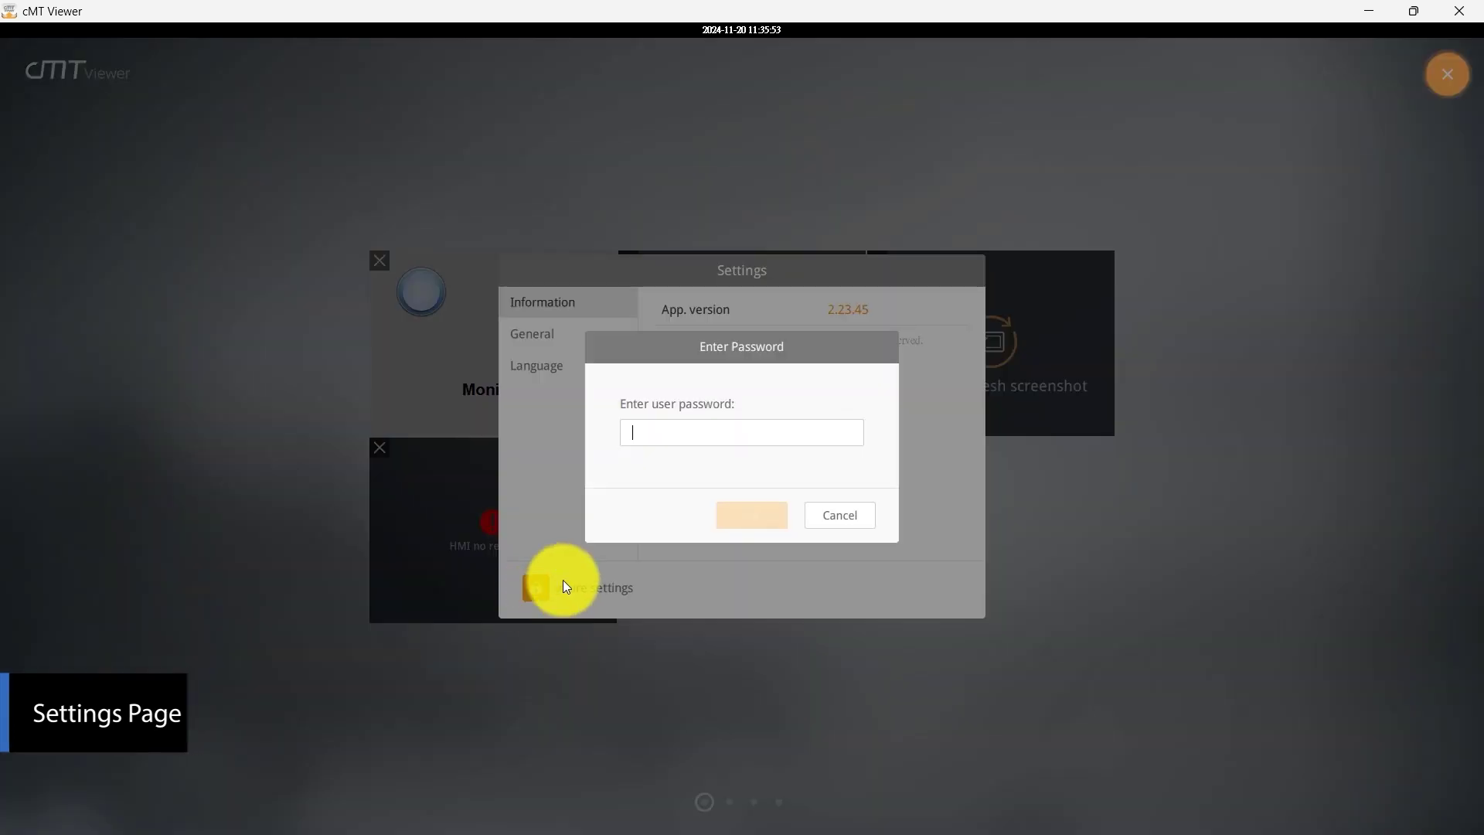
text(111111)
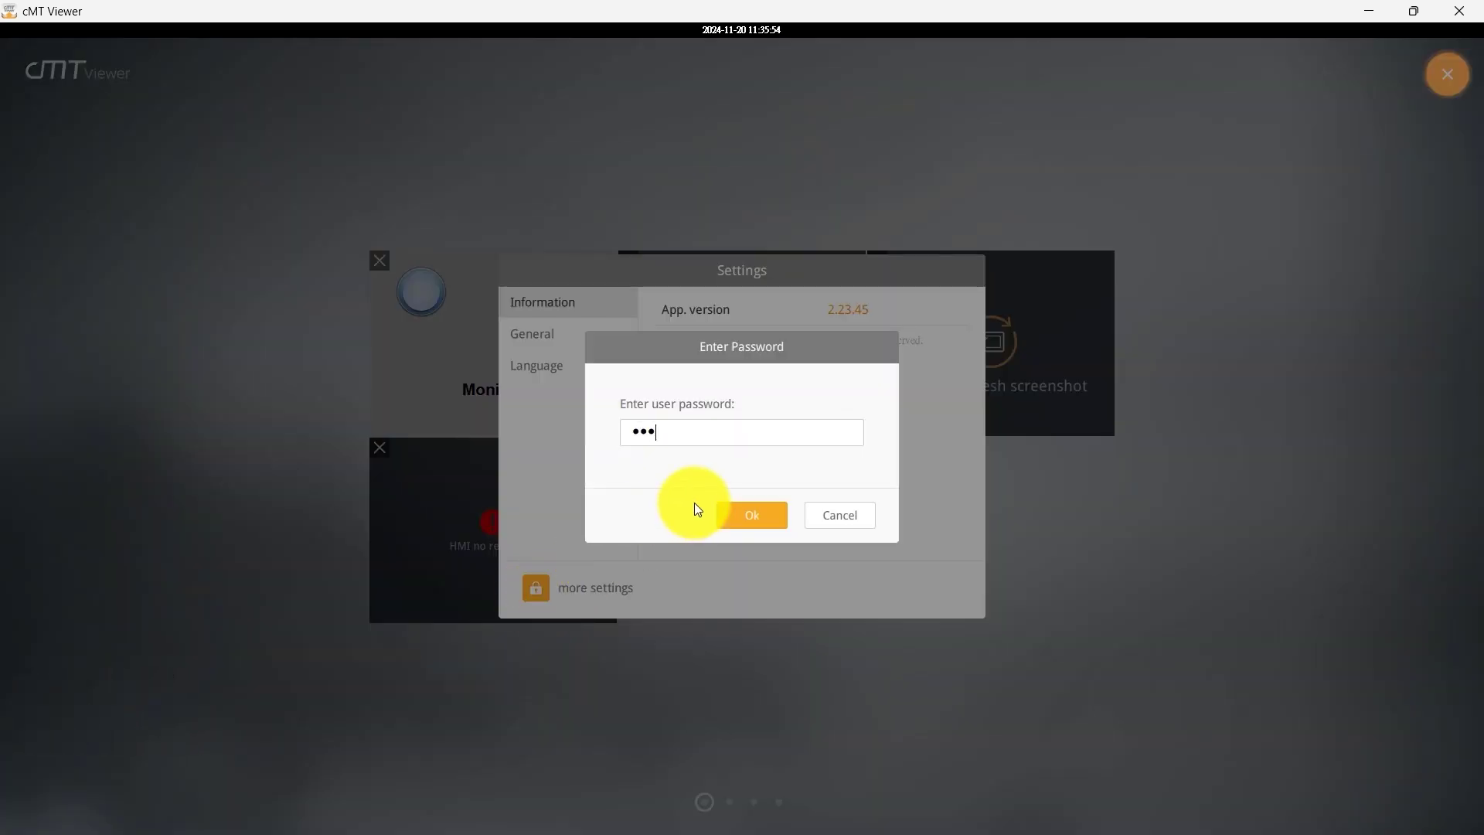
key(Return)
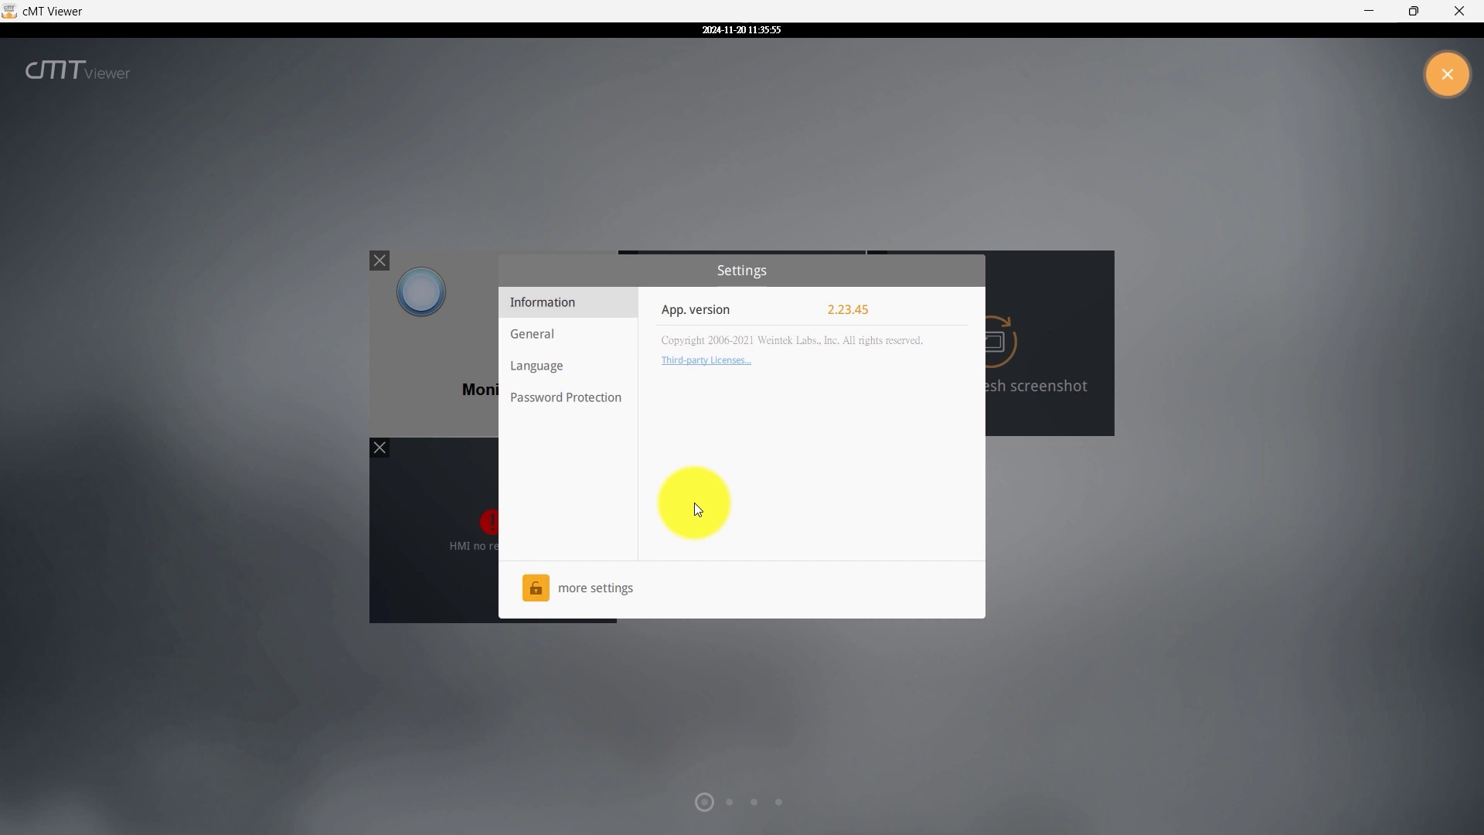
Enable password protection for Open project, Close project/Adjust placement, Server settings and Clean history, and close the settings.
click(571, 343)
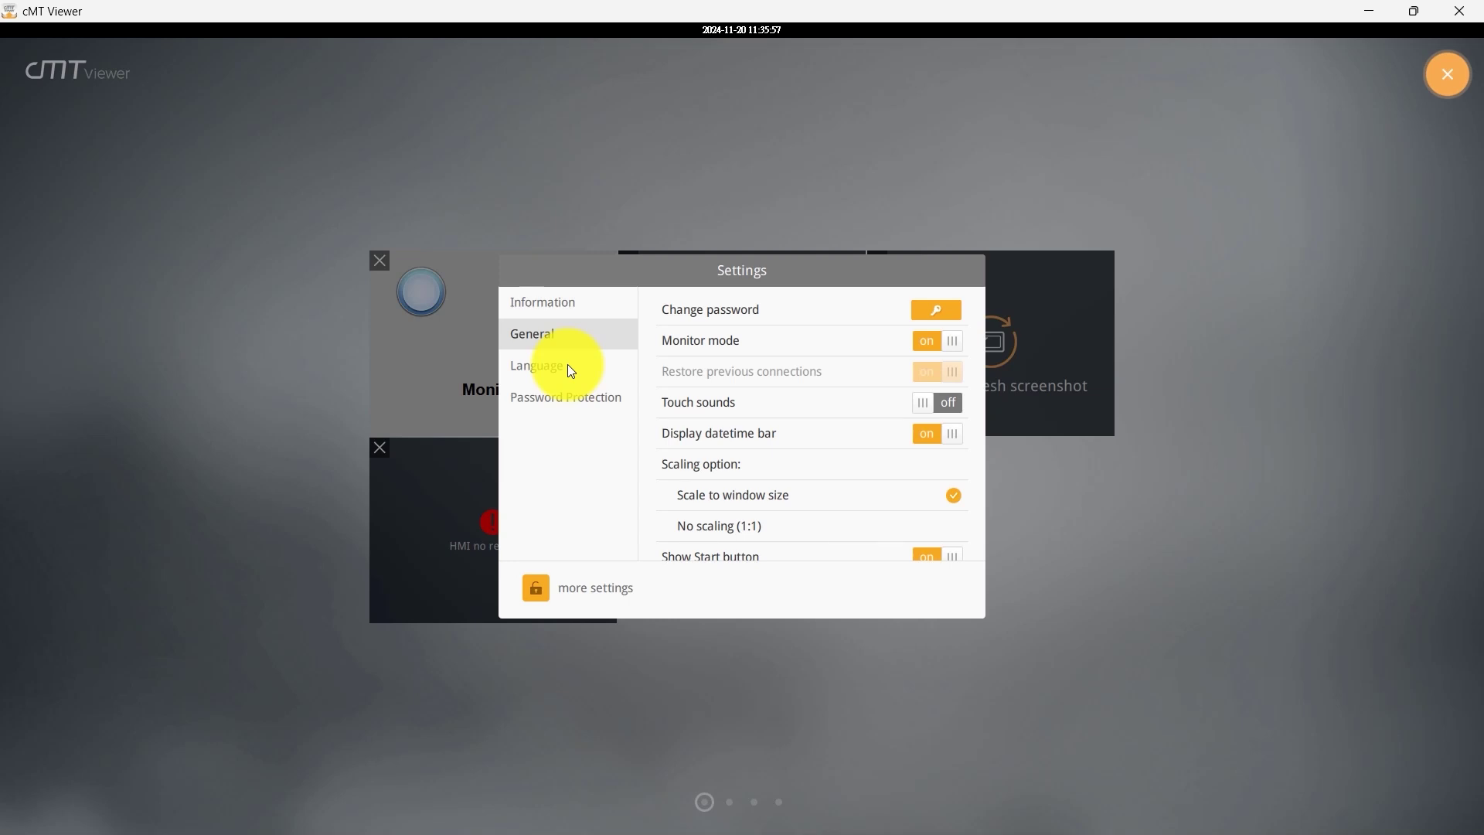
click(570, 368)
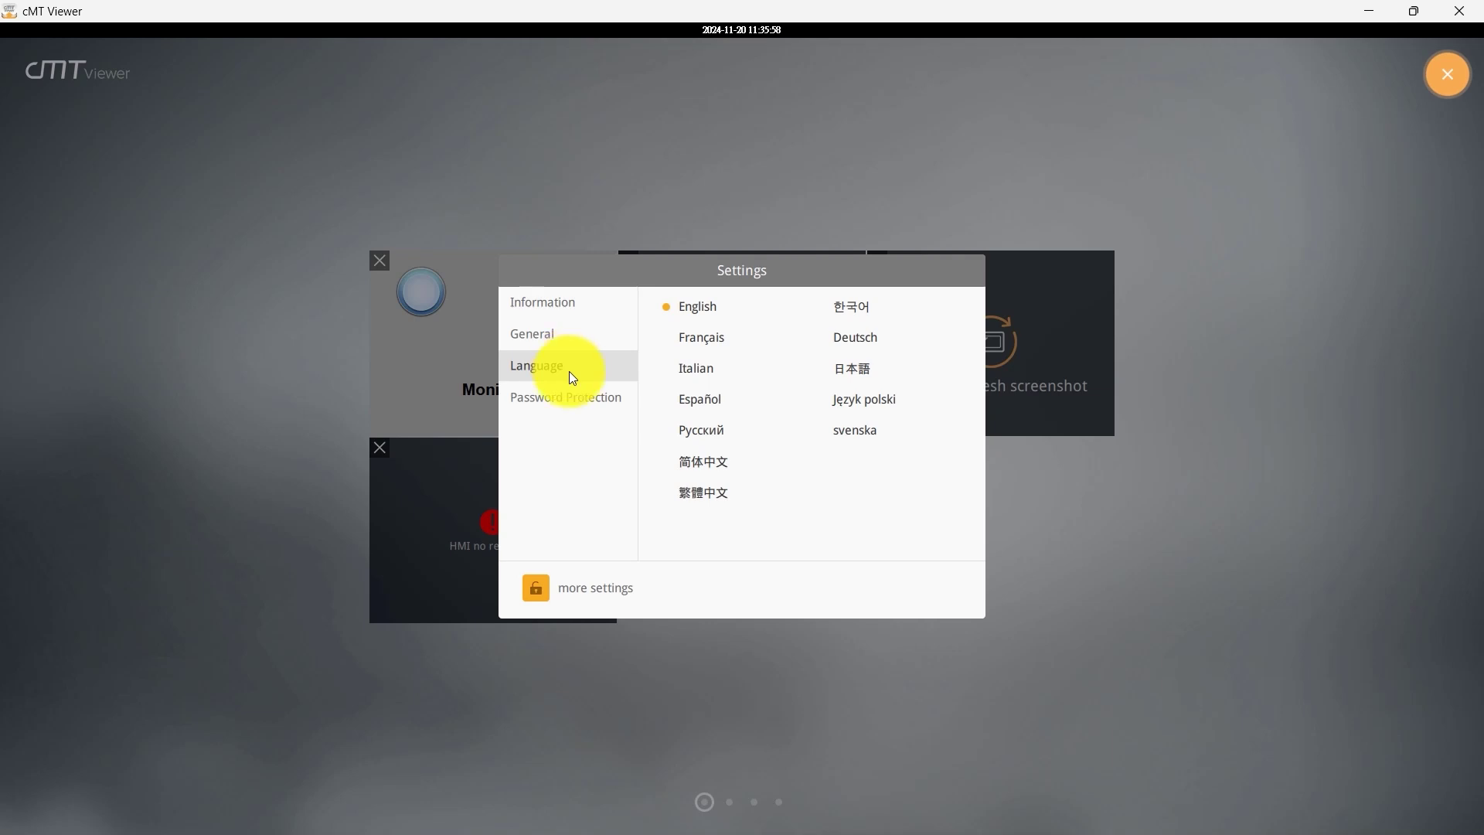
click(570, 400)
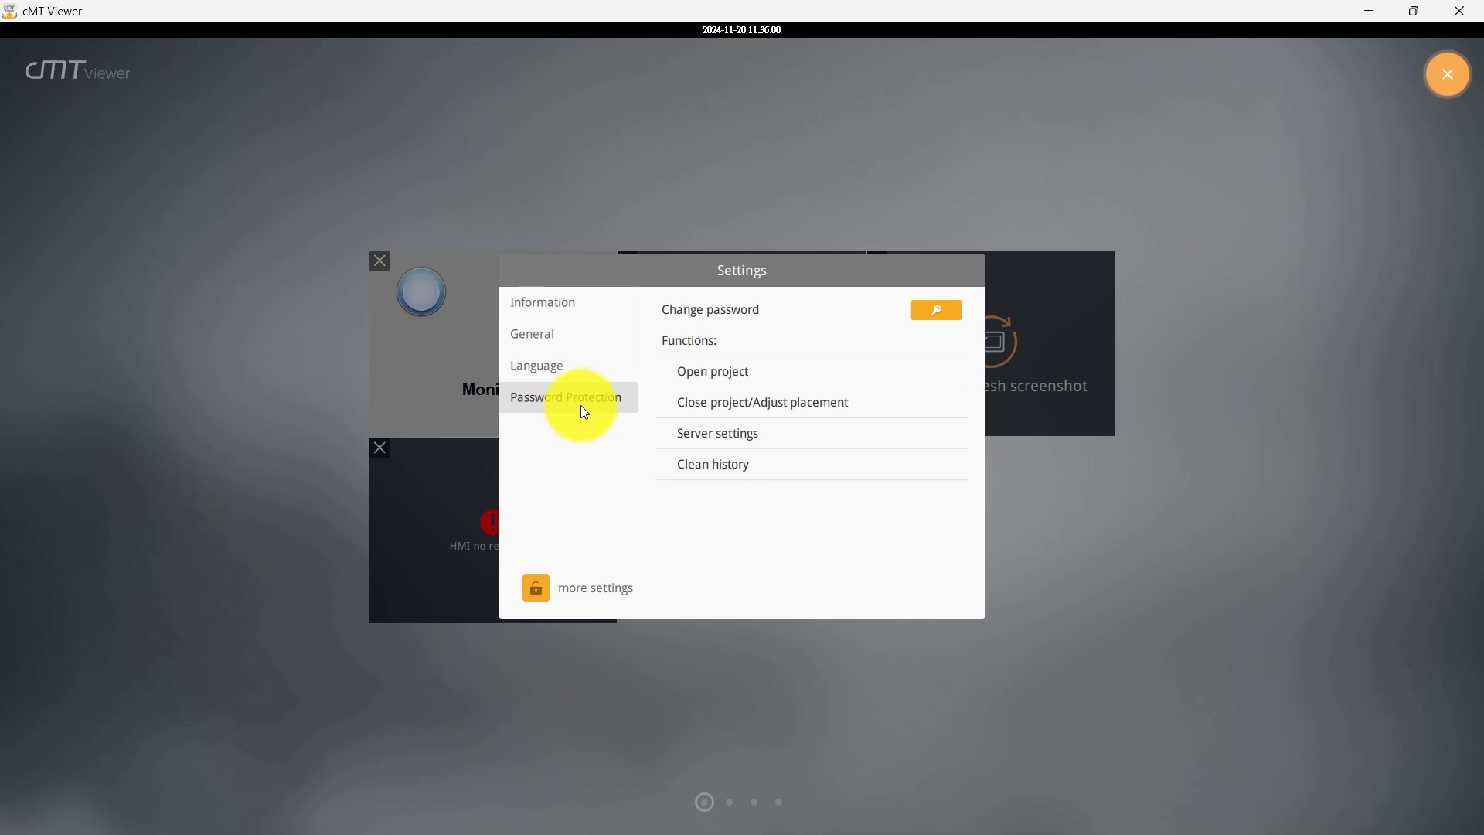
click(673, 374)
click(675, 397)
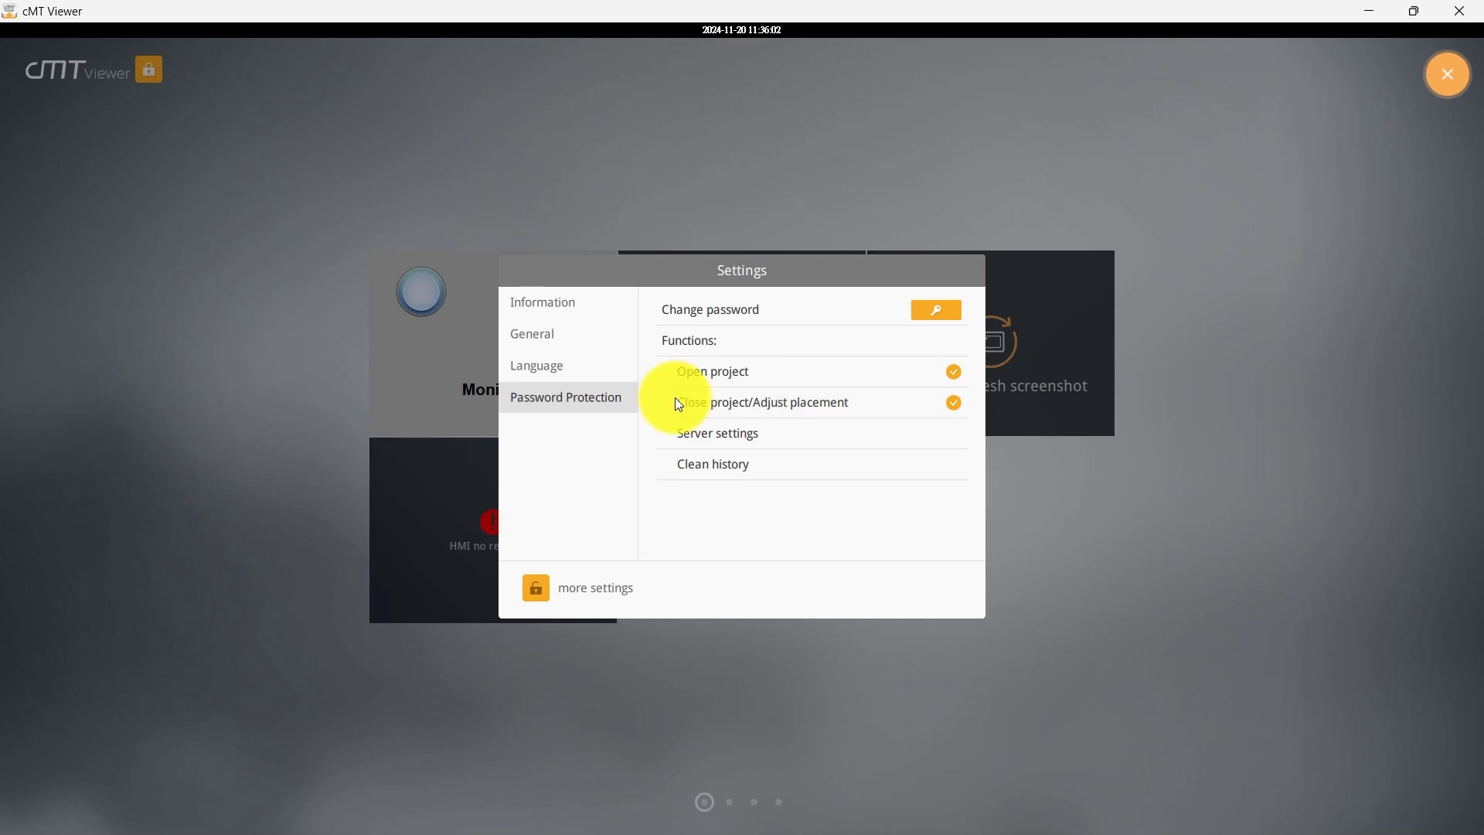
click(684, 435)
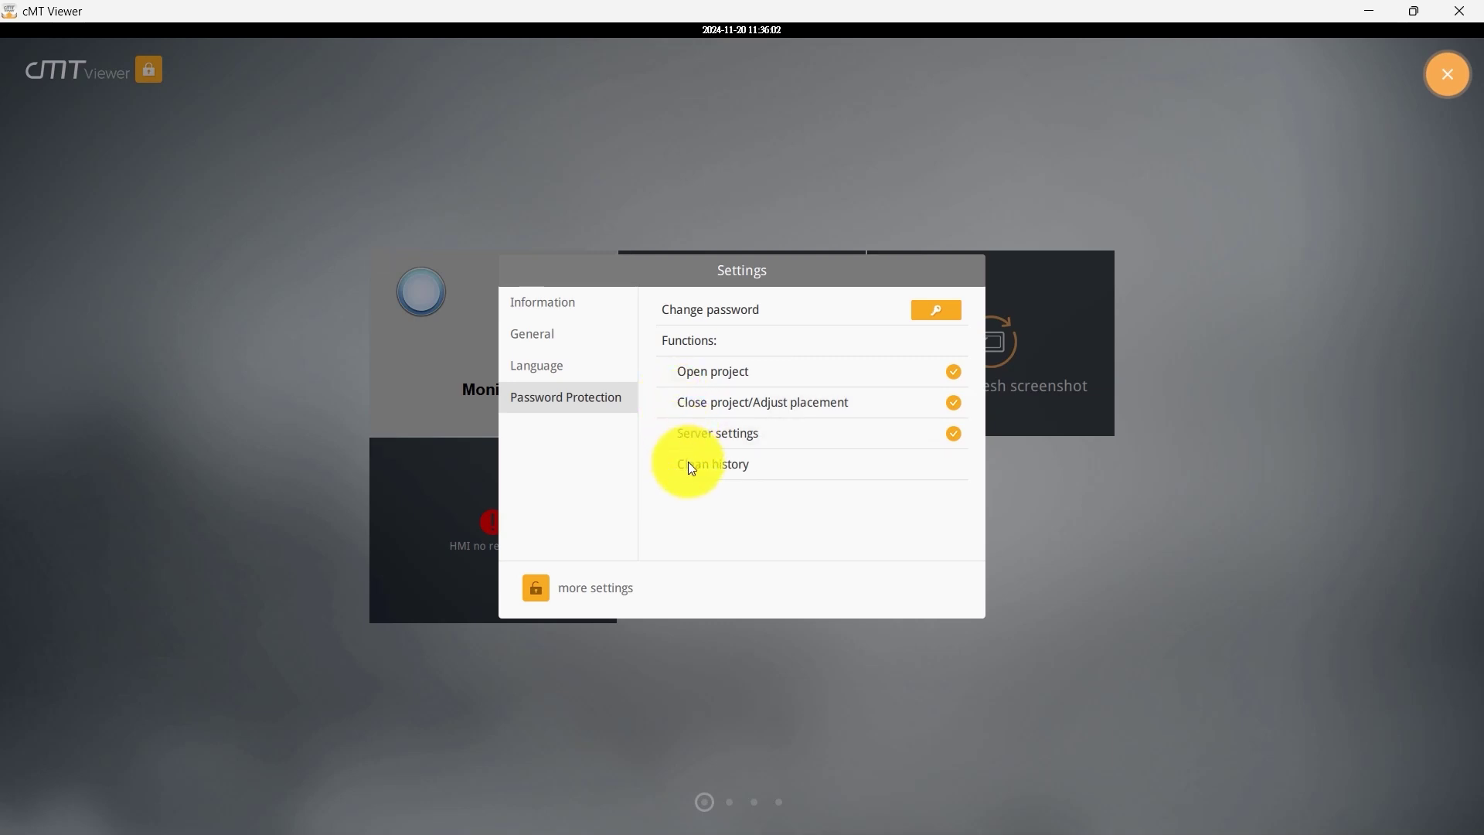
click(692, 469)
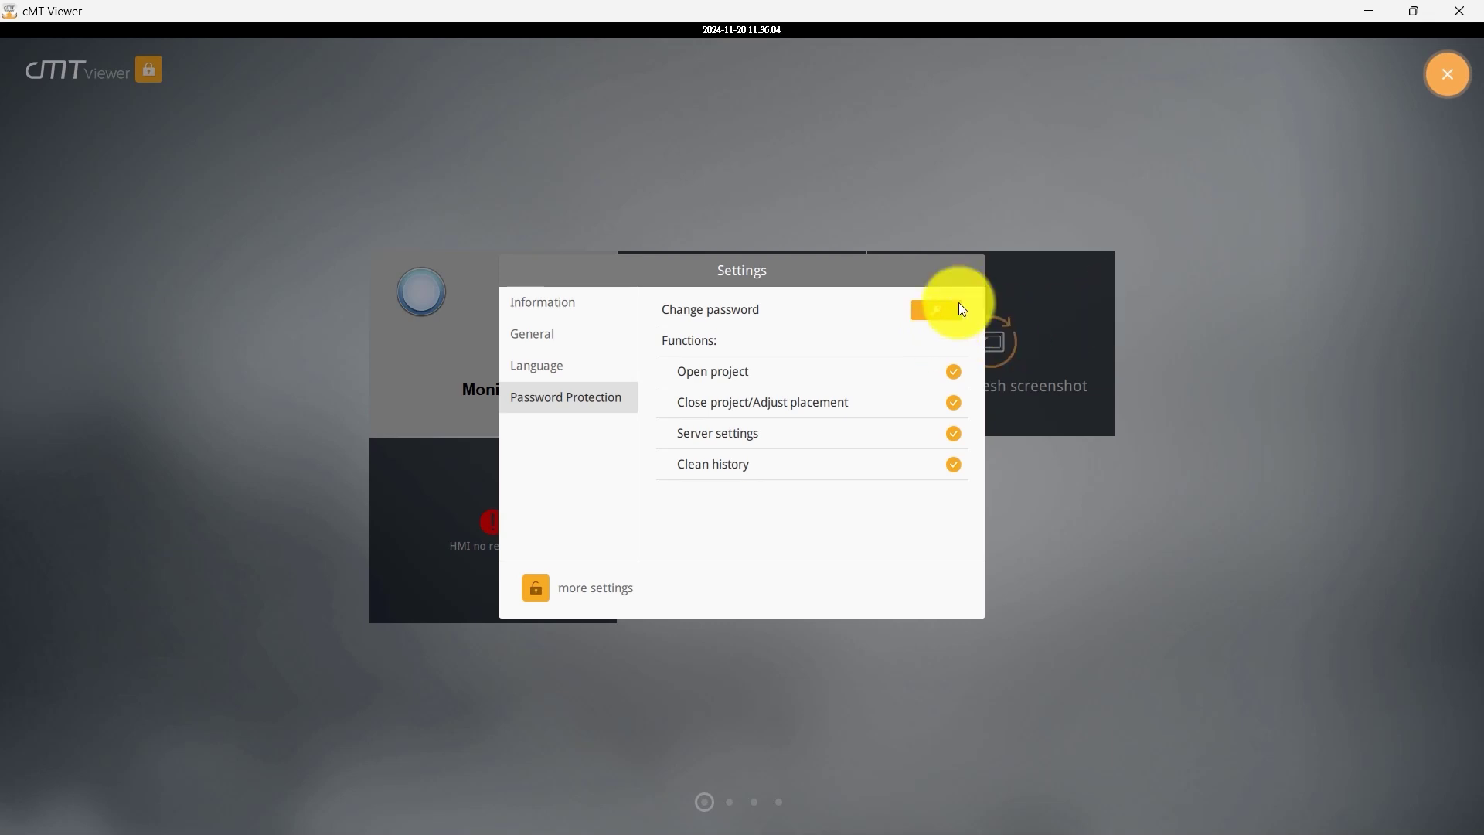
click(1443, 76)
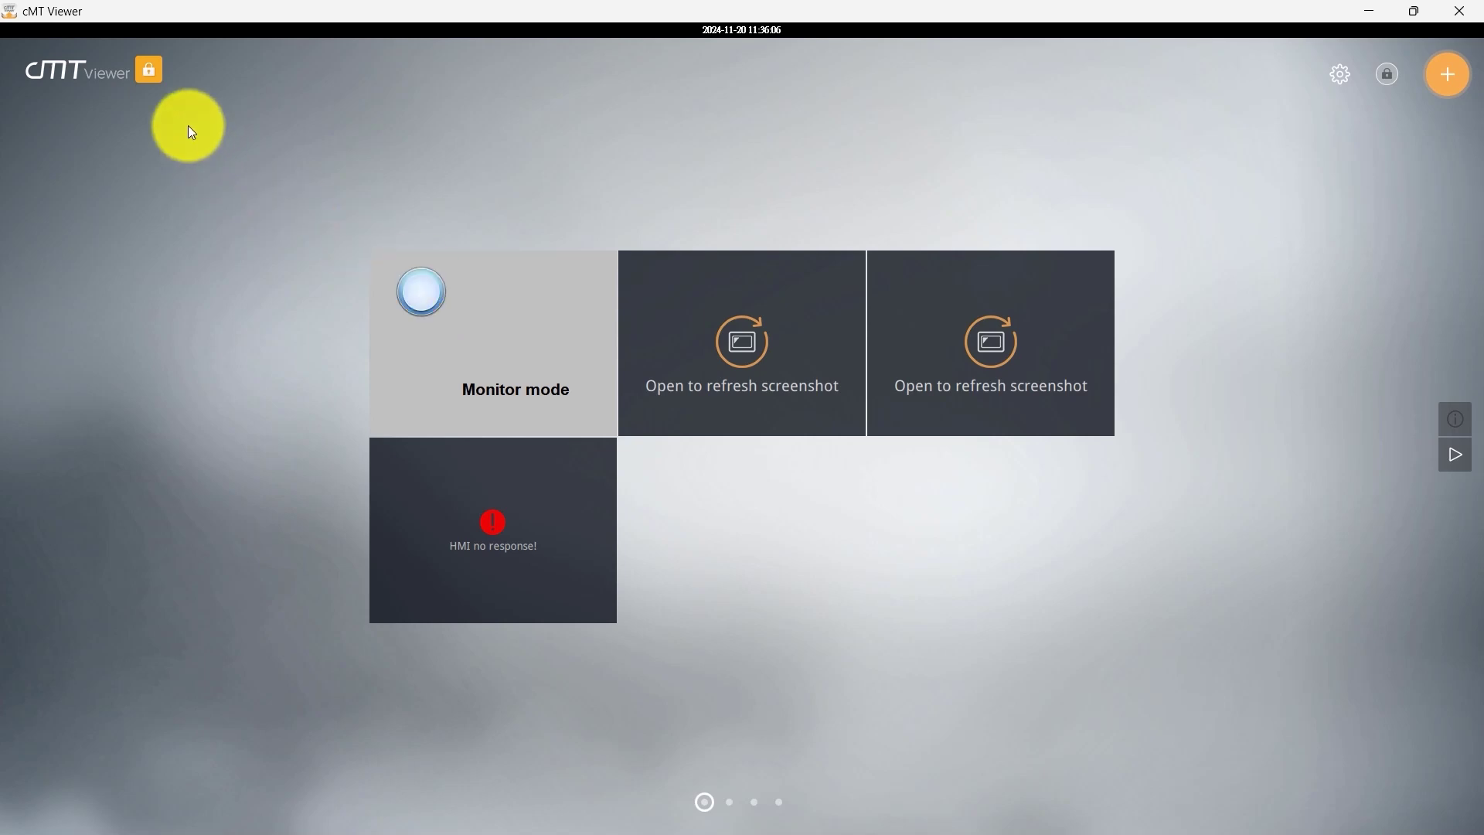
Unlock the protected functions on the start page by entering the user password.
click(149, 71)
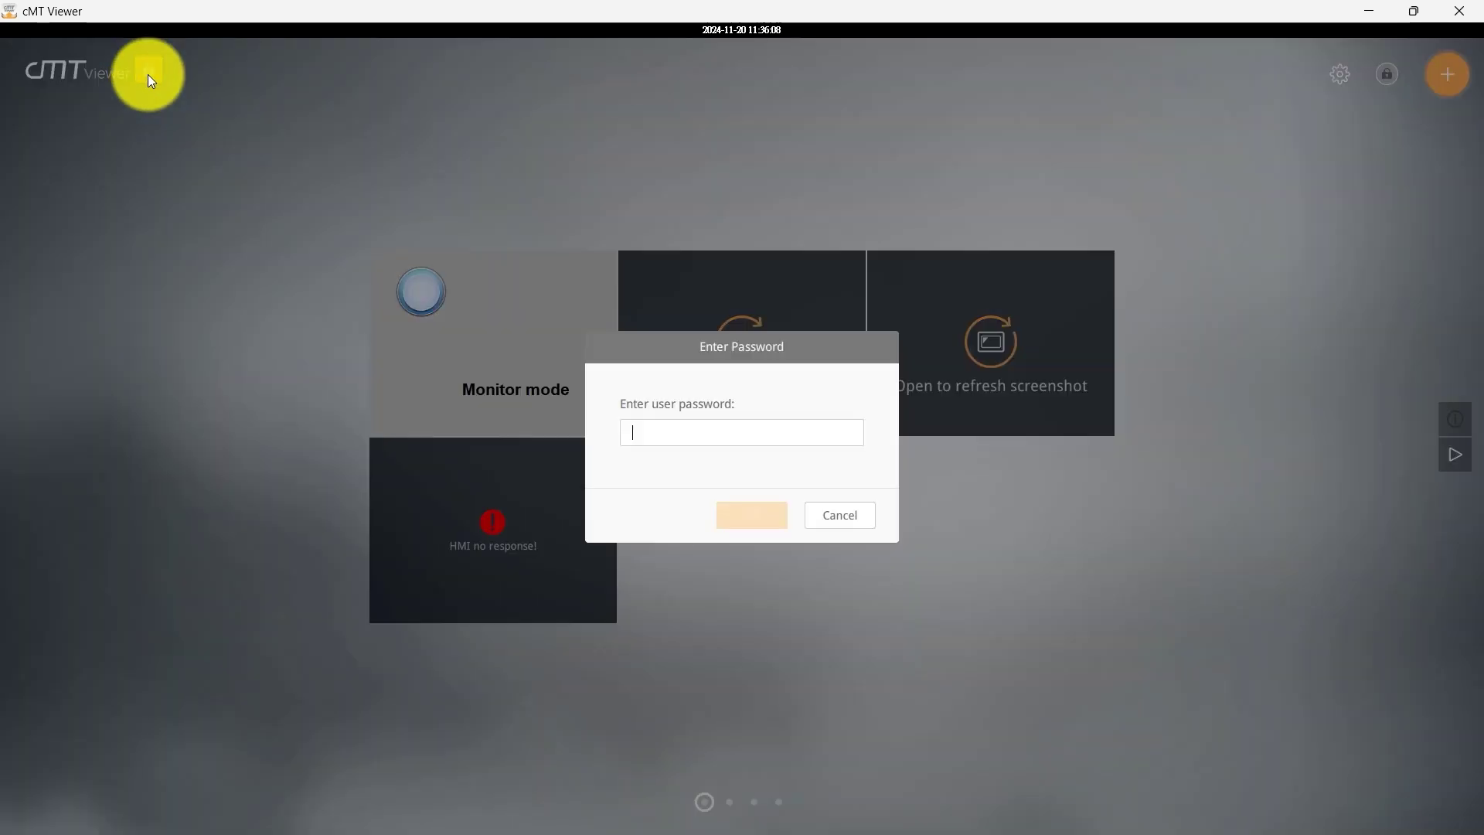
text(******)
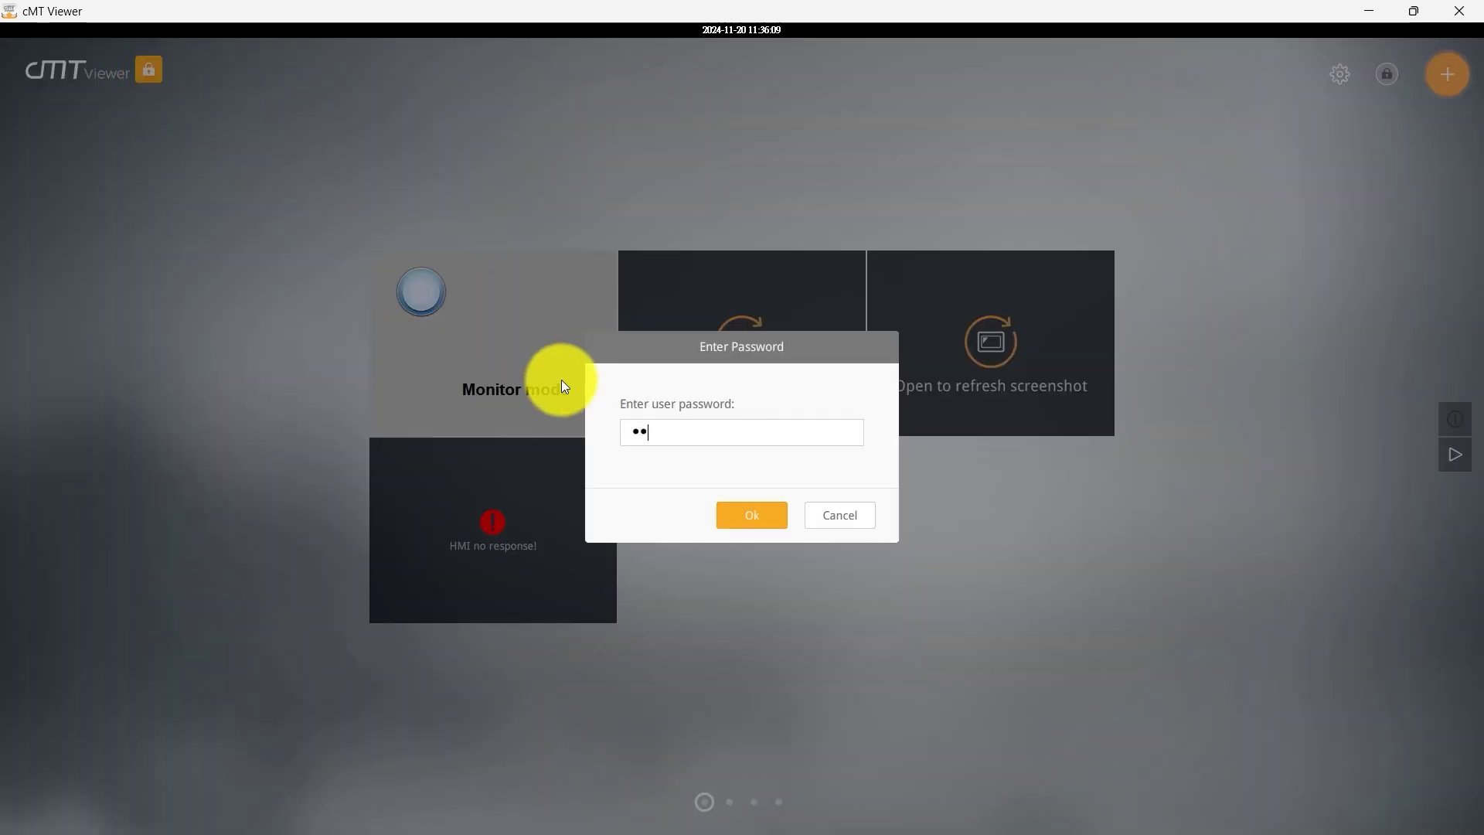
key(Return)
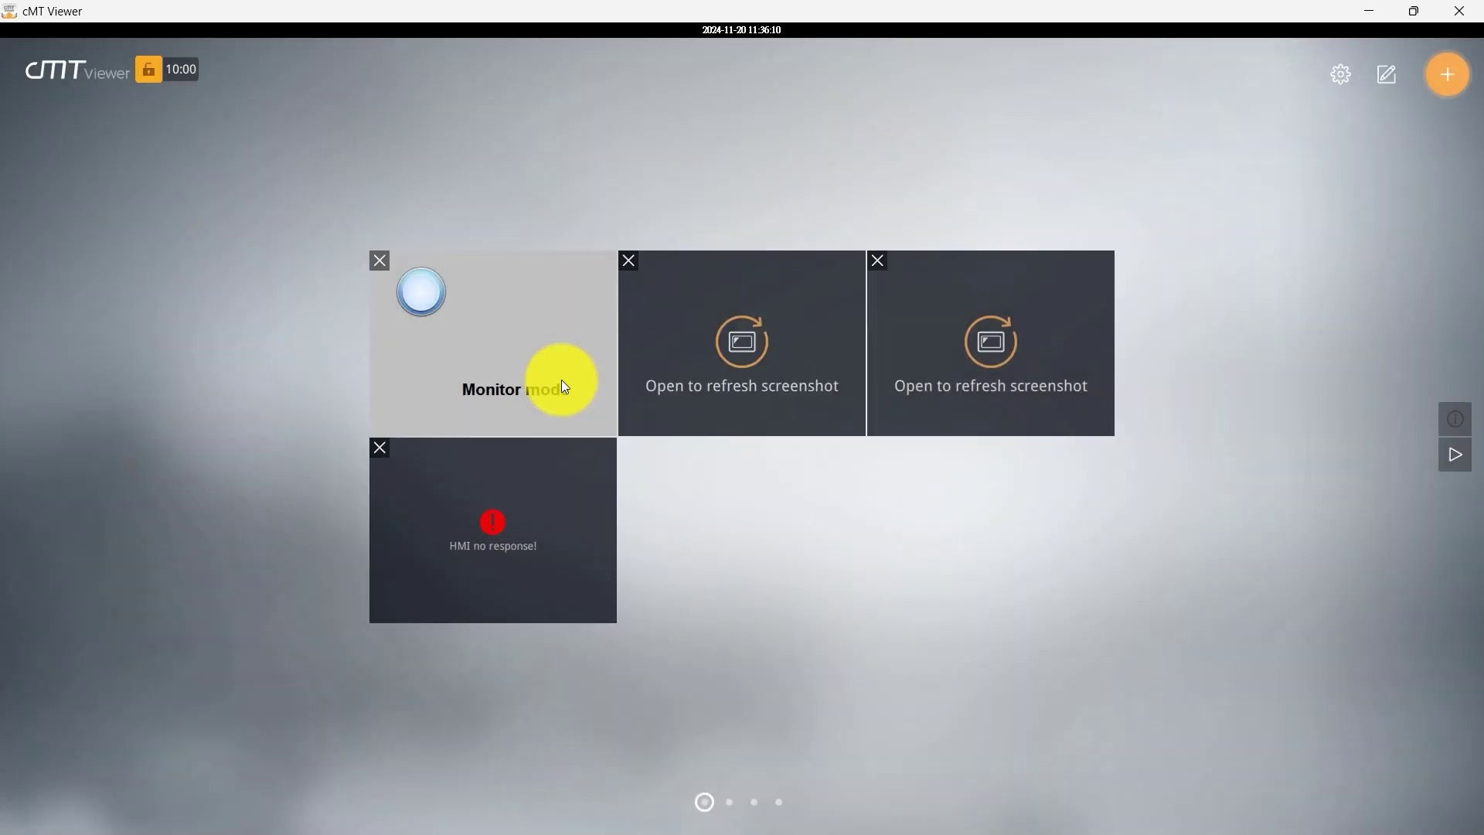
Delete the second HMI in the top row of the first page and lock the protected functions again.
click(639, 261)
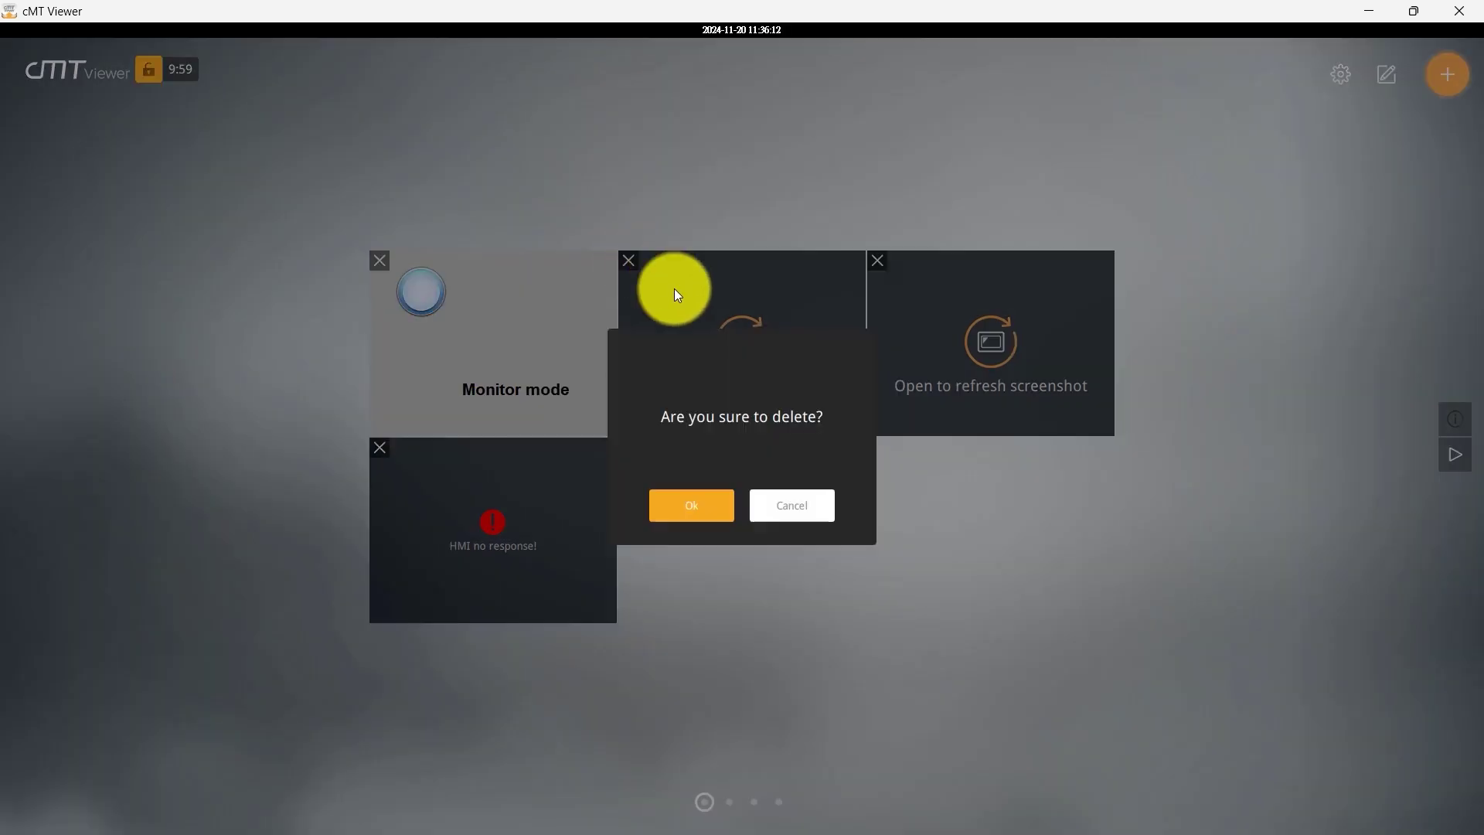
click(688, 499)
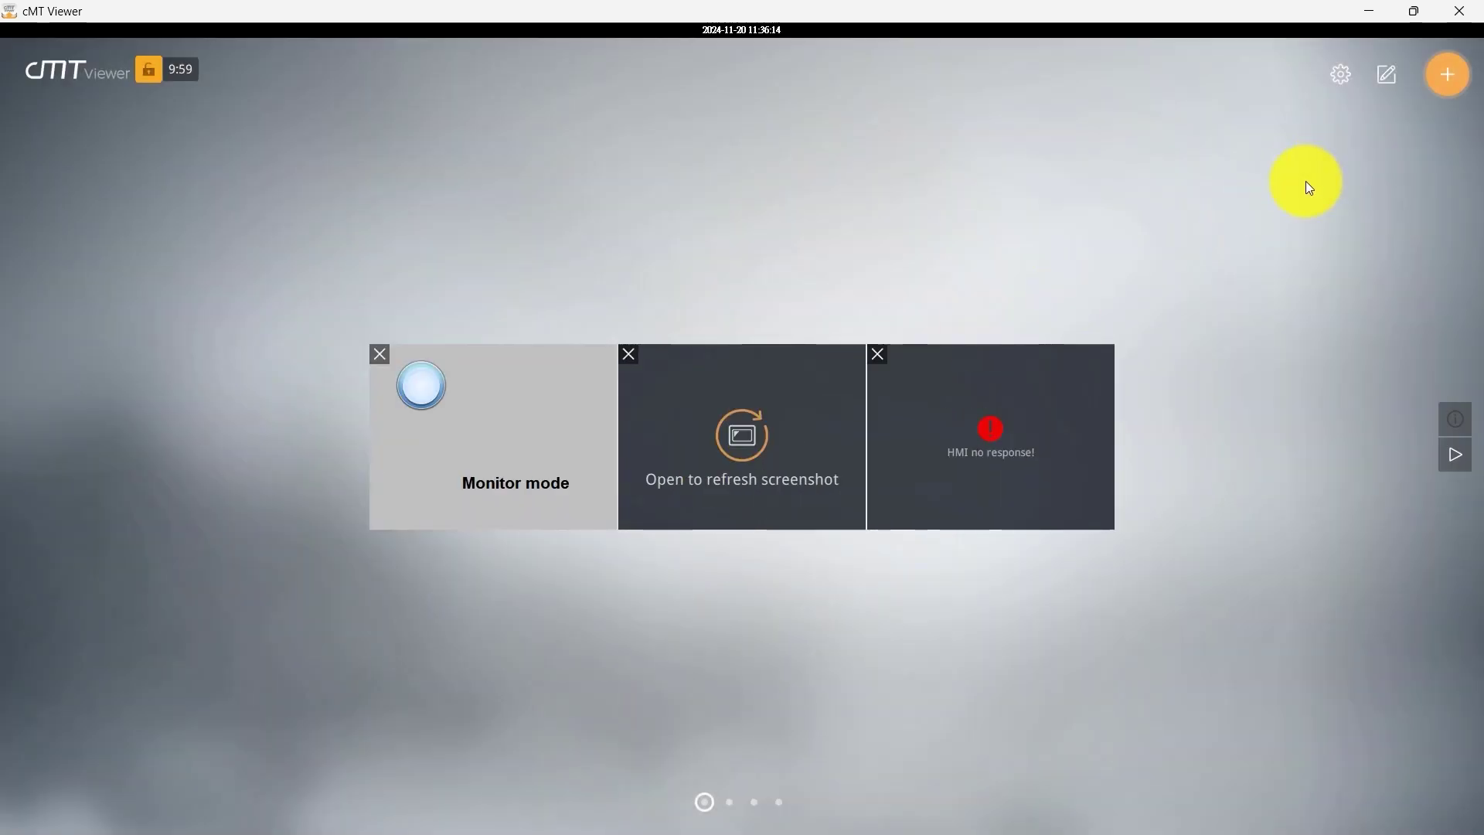
click(149, 70)
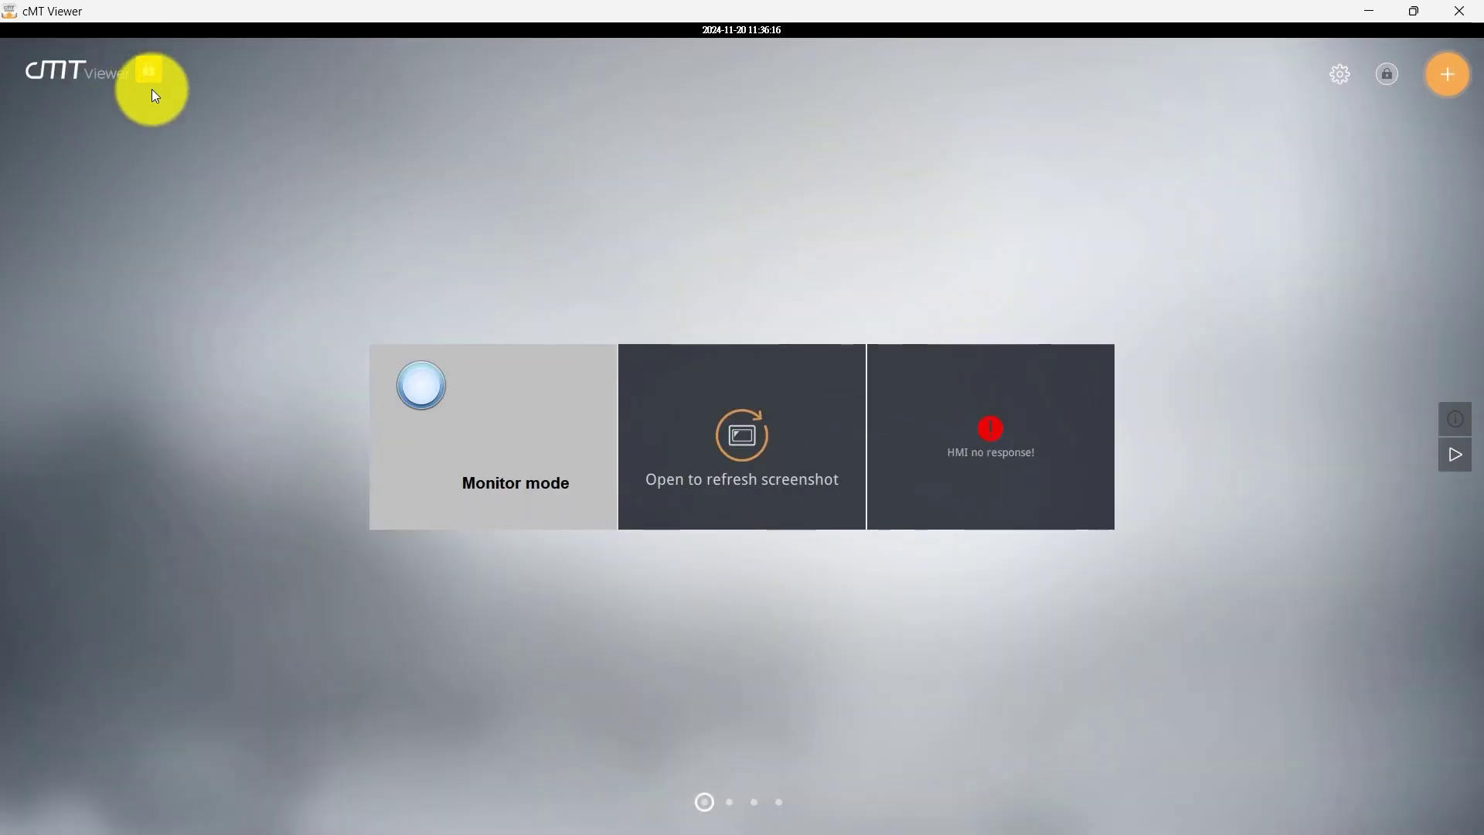
Examine the list of connectable HMIs while the functions are locked, and close the list.
click(1462, 82)
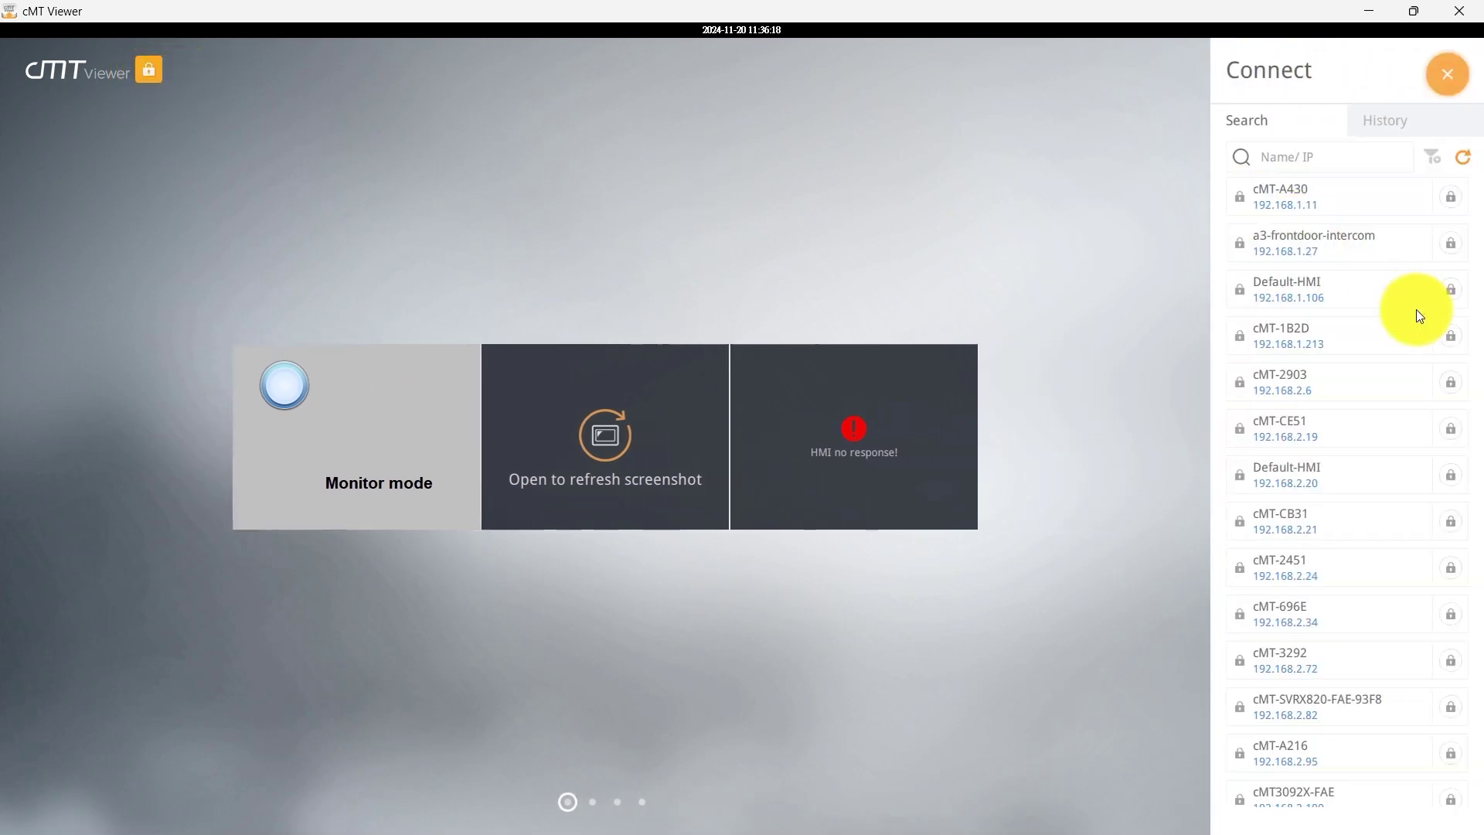
scroll(1427, 433, down, 3)
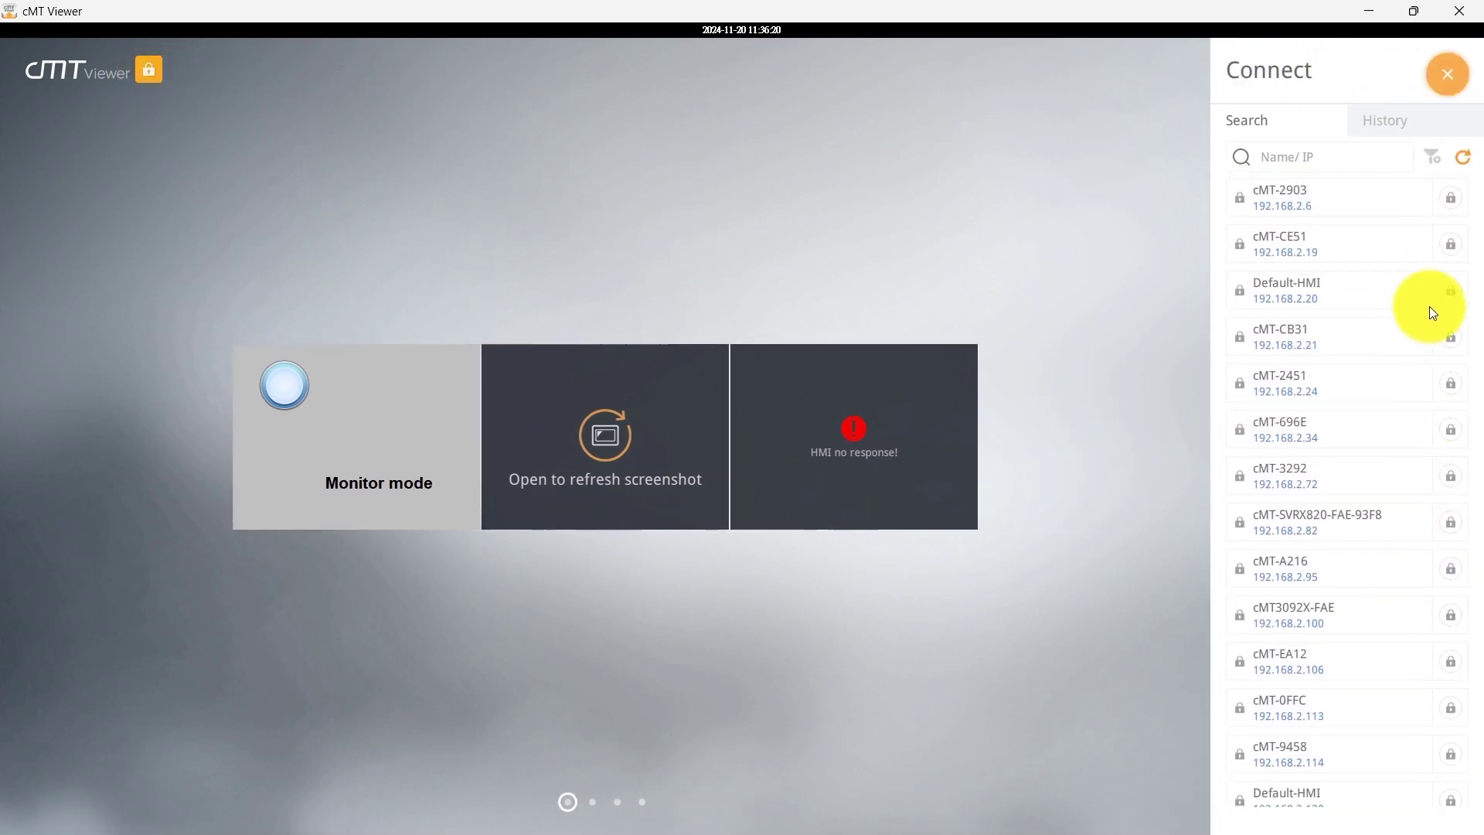
click(1444, 85)
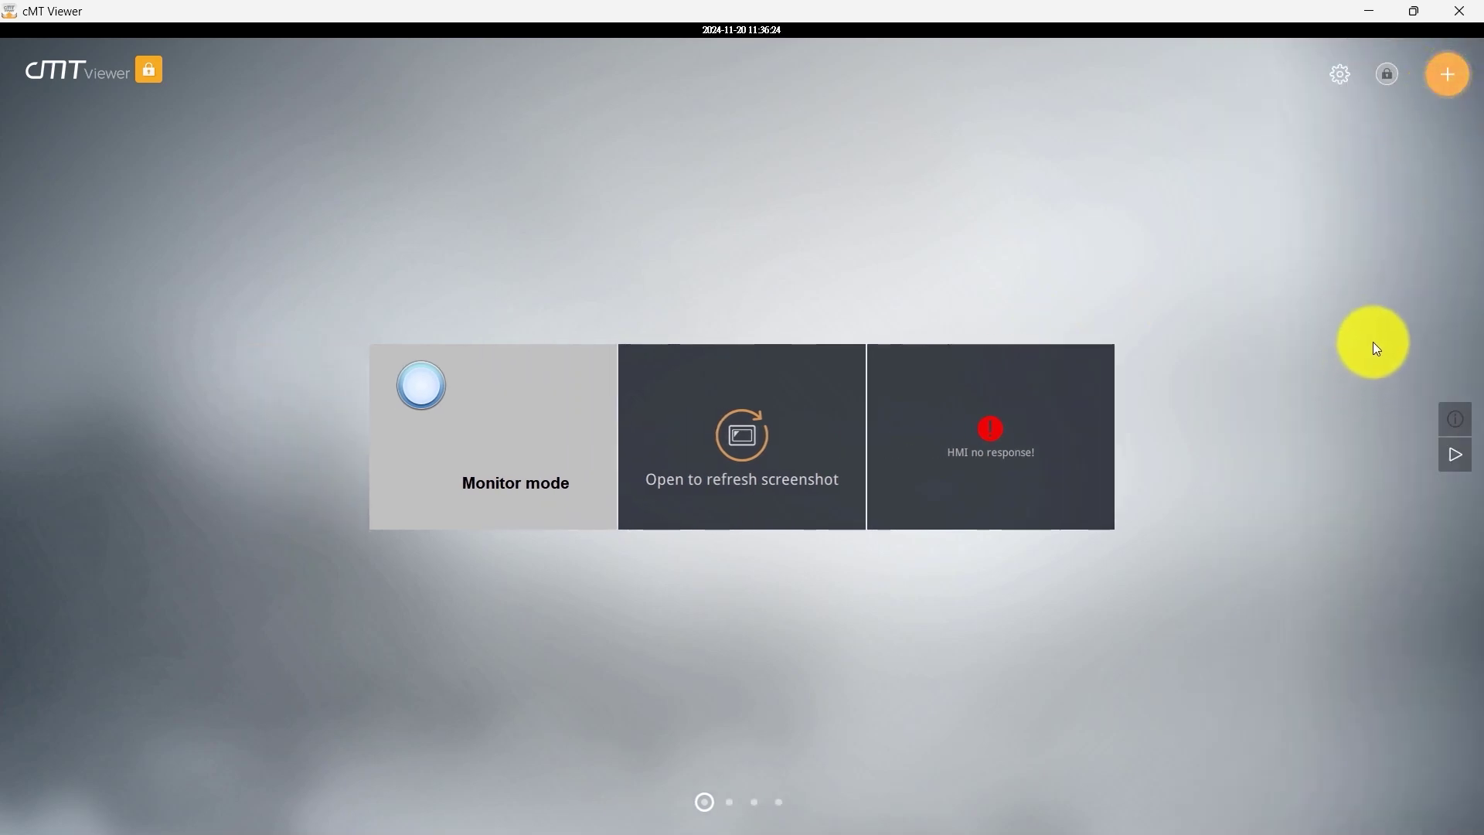